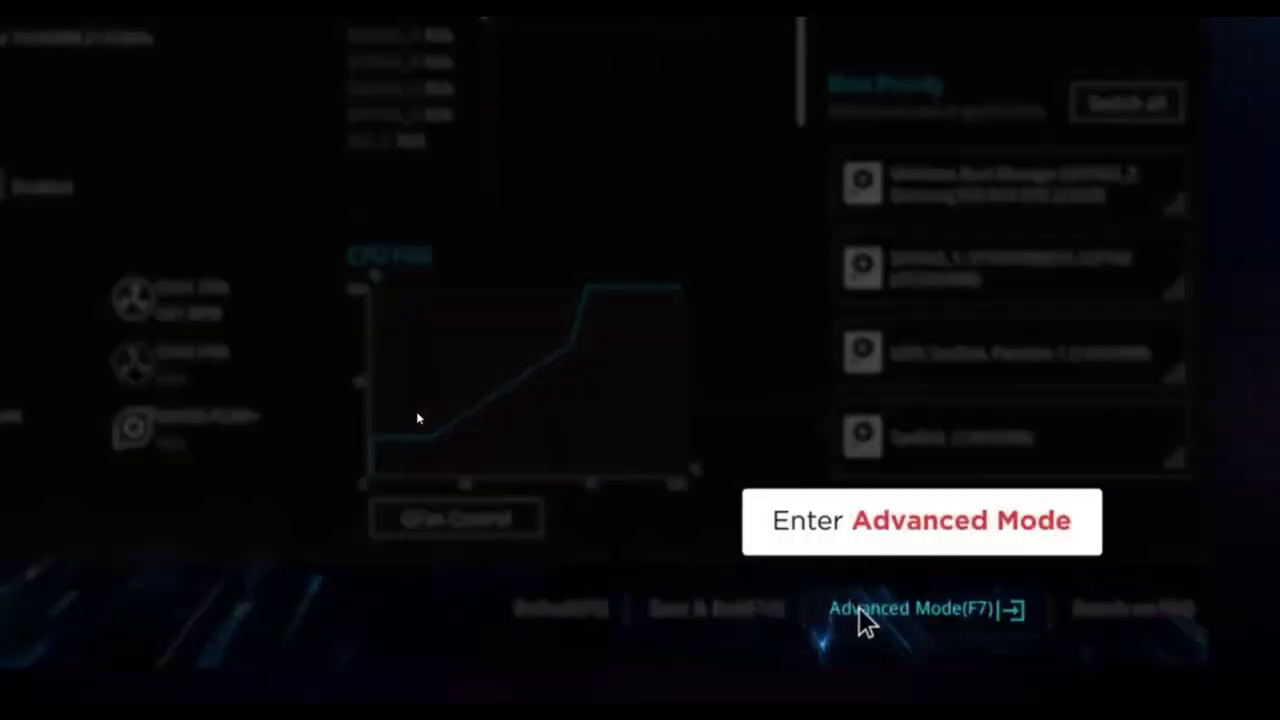
Step: Enable SVM Mode in the BIOS's advanced CPU configuration and go to the exit options
key("F7")
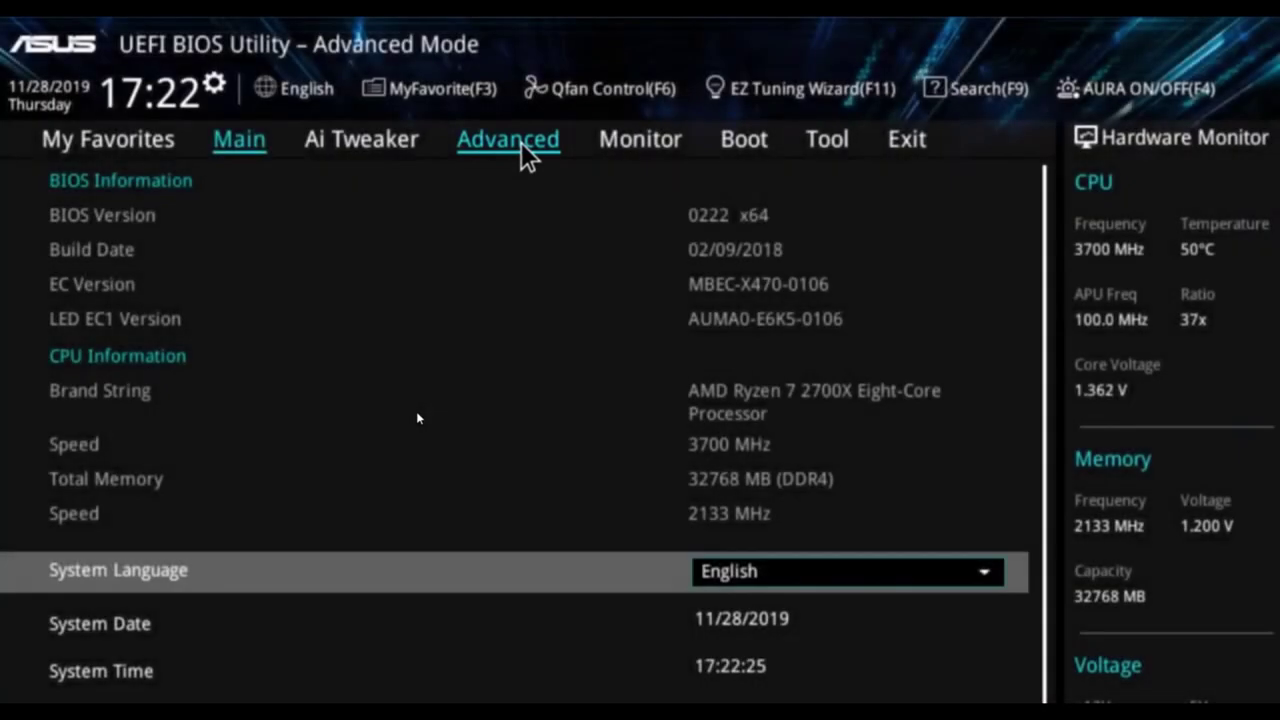
left_click(520, 143)
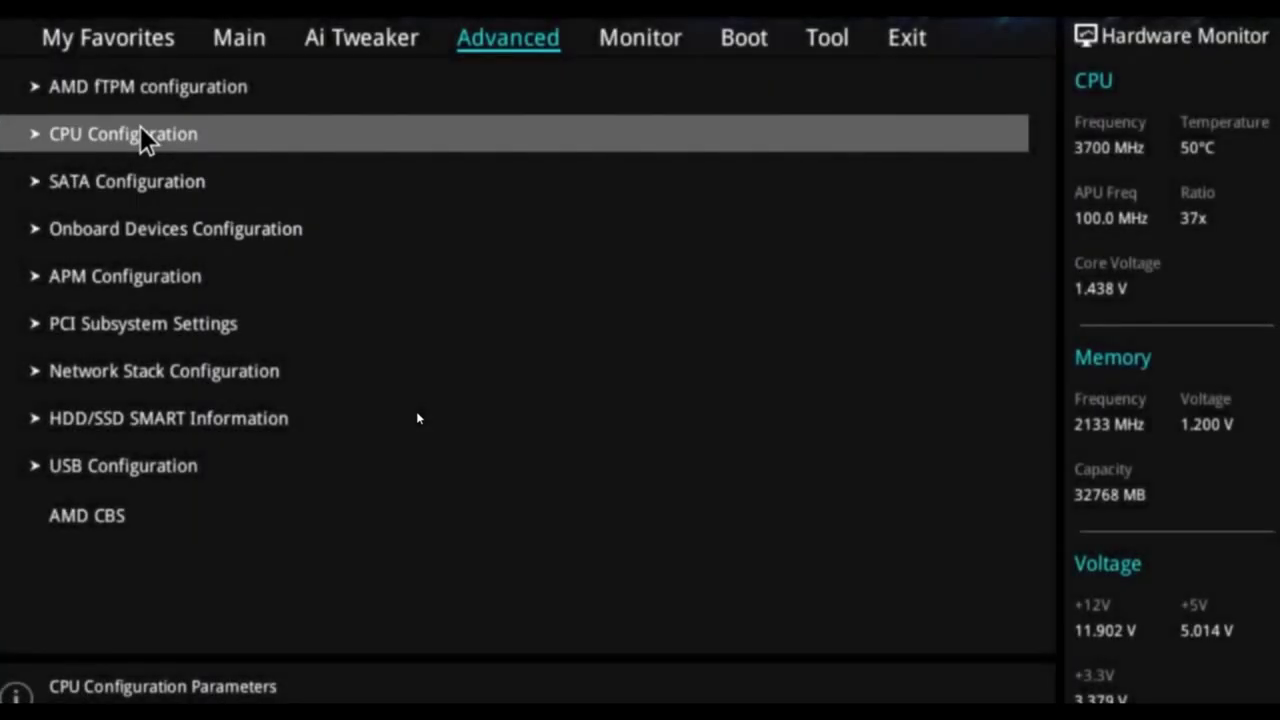
left_click(141, 130)
scroll(713, 523, "down", 1)
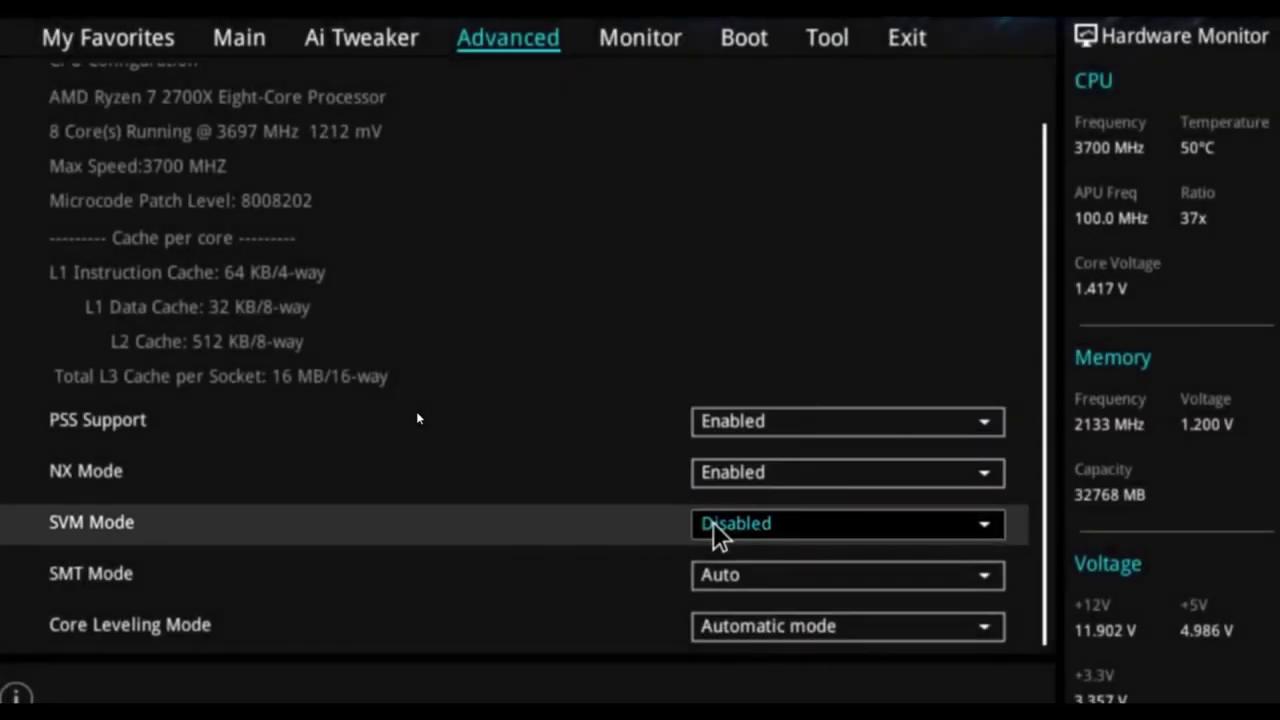
left_click(713, 523)
left_click(720, 586)
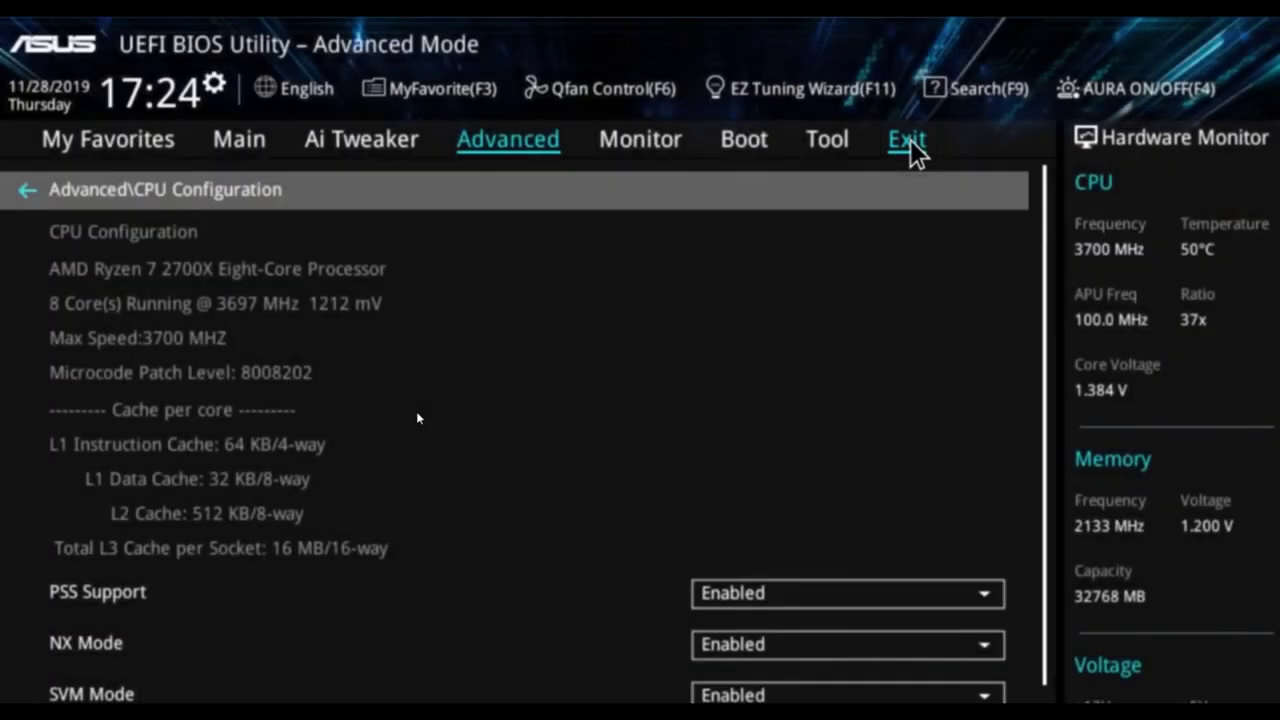
left_click(908, 145)
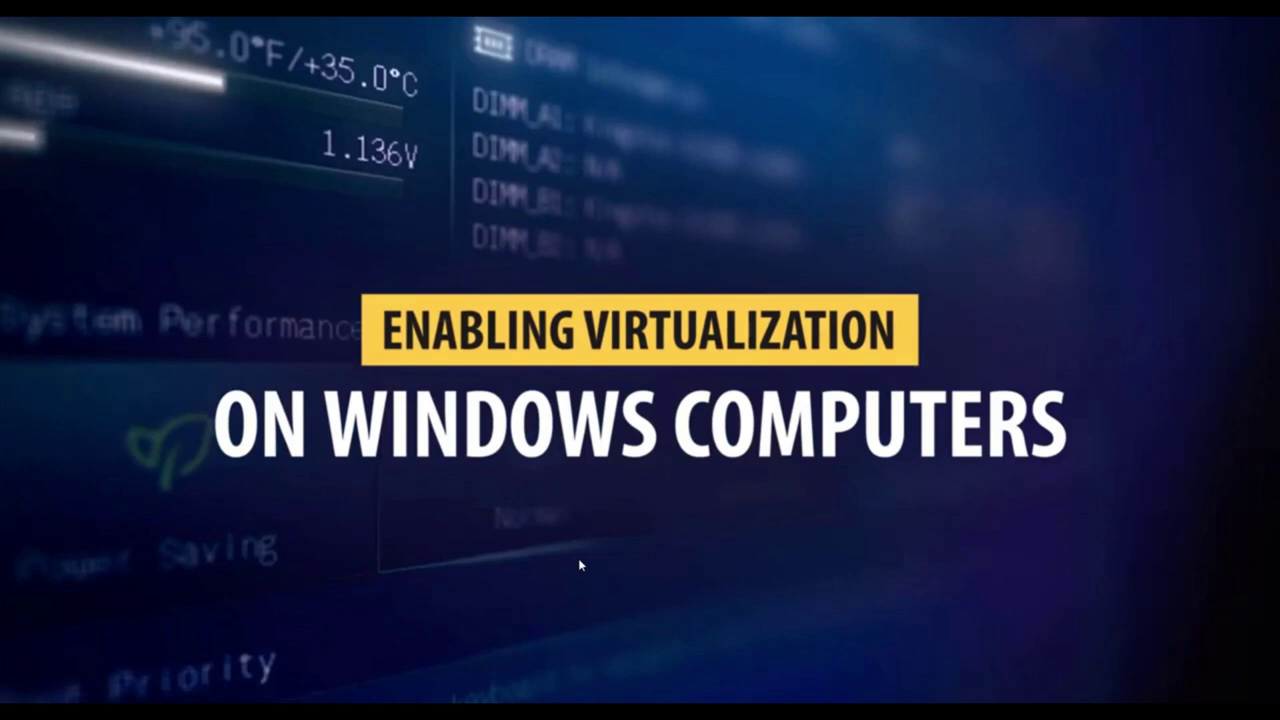
Step: Switch to VirtualBox Manager and start creating a new virtual machine named Windows 7
double_click(579, 560)
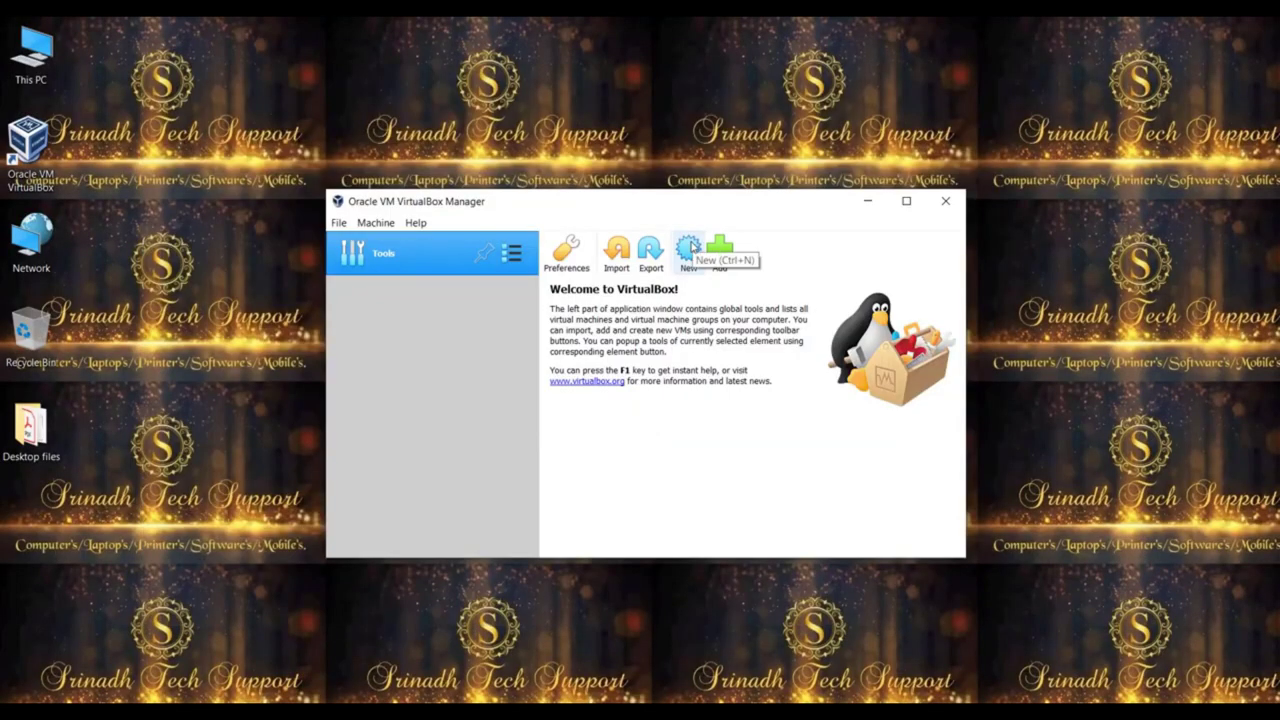
left_click(690, 248)
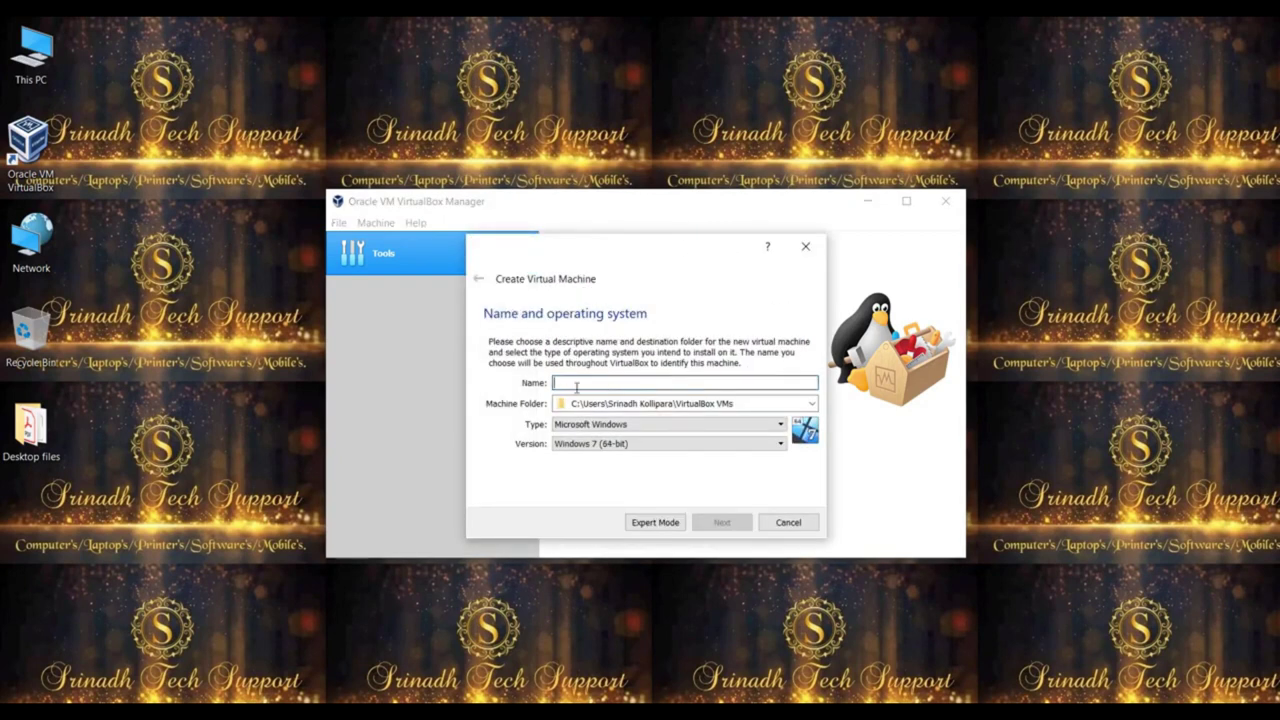
type("Windows 7")
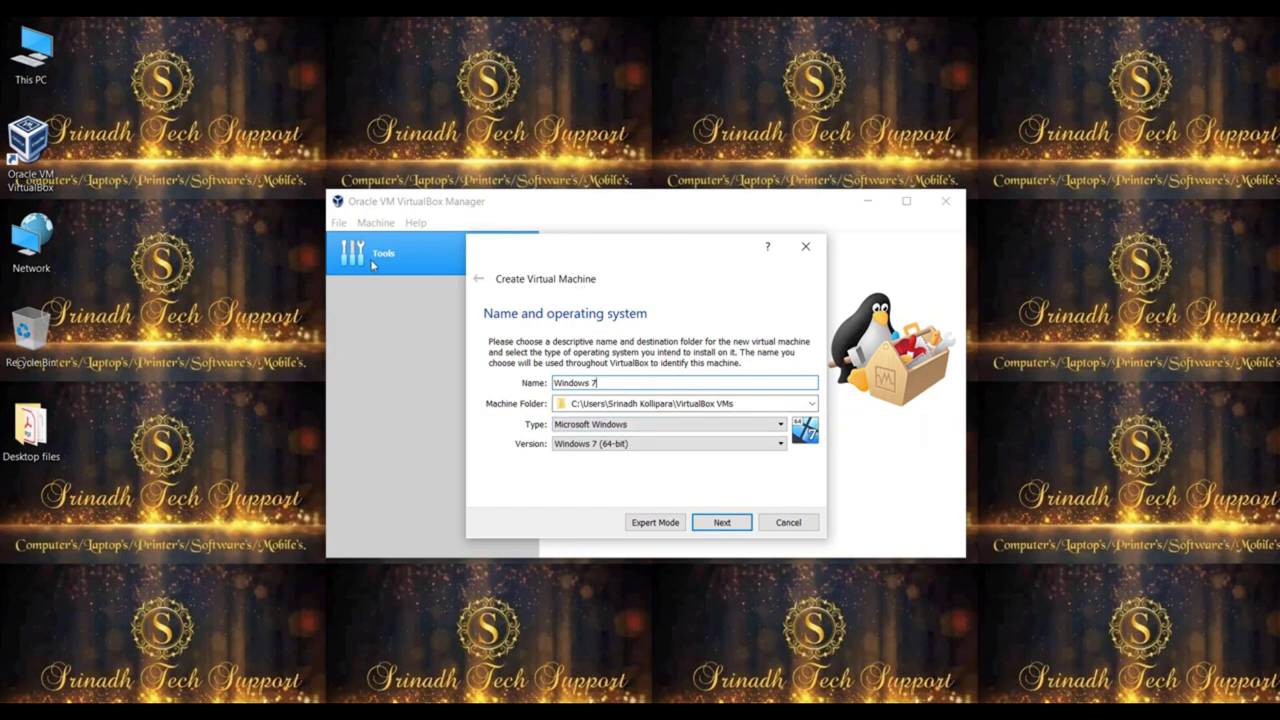
Step: Check the free space on the computer's local drives in This PC and close the window
left_click(32, 50)
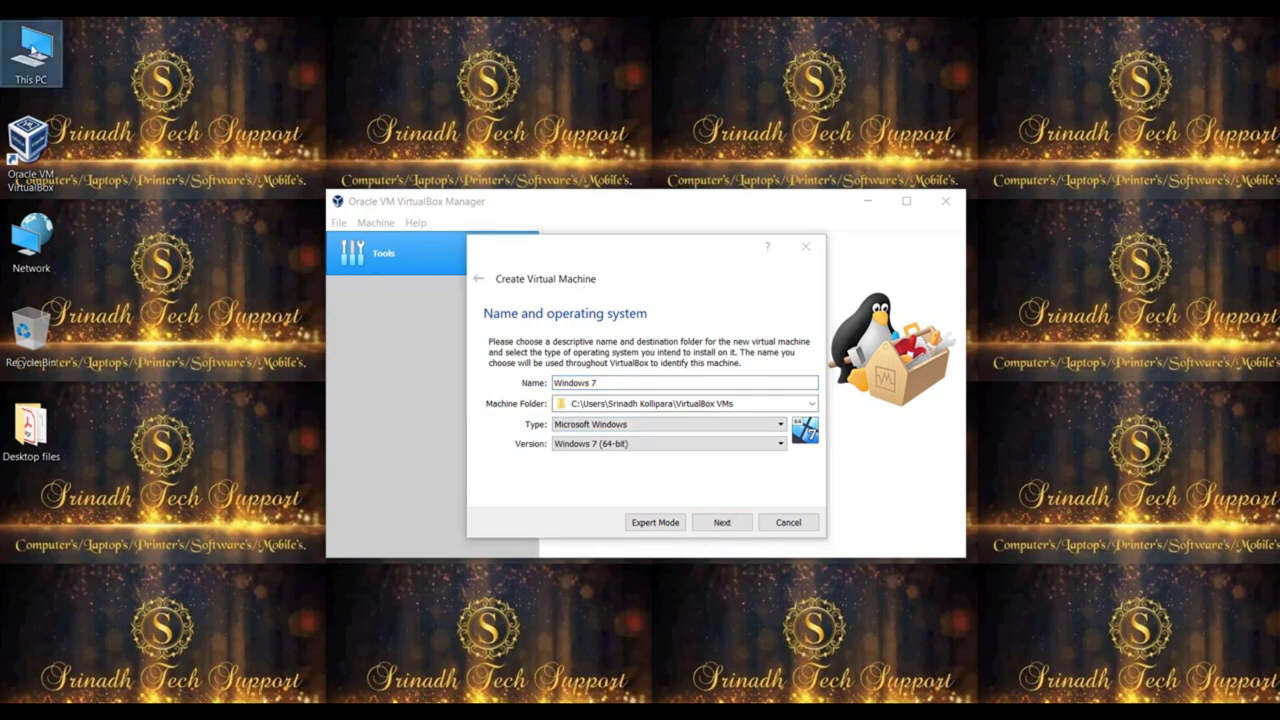
left_click(234, 185)
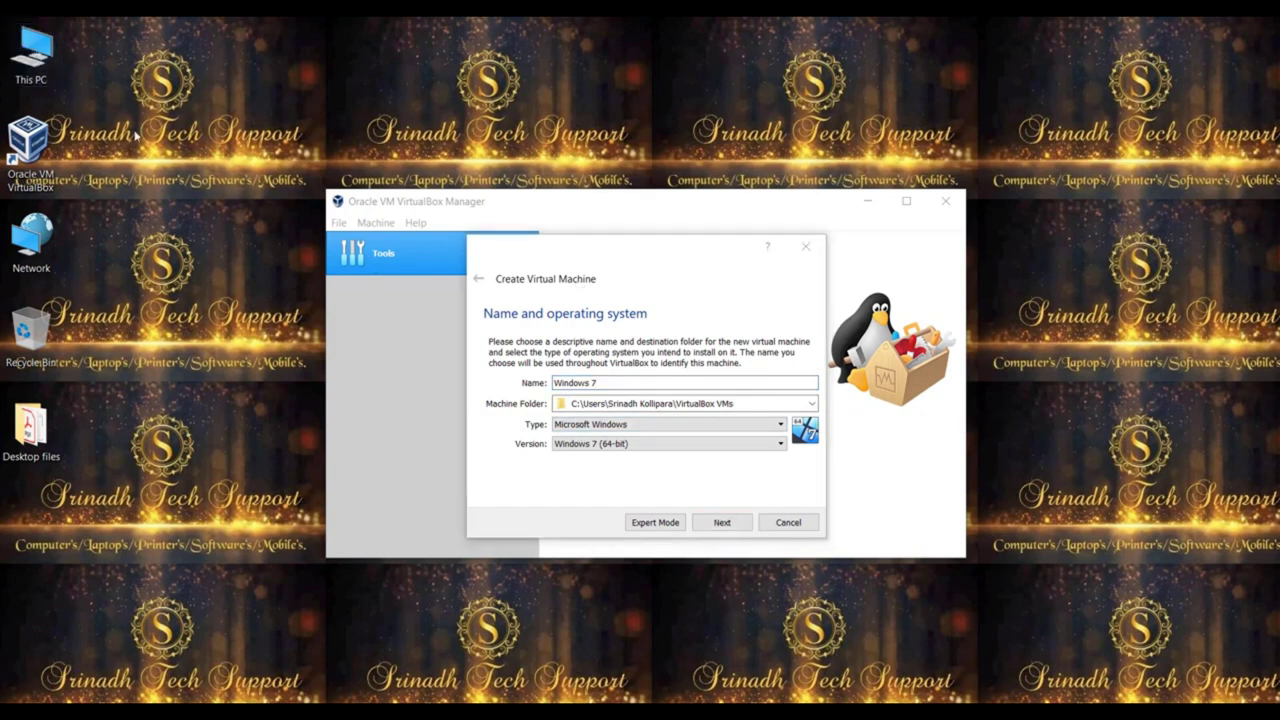
double_click(38, 55)
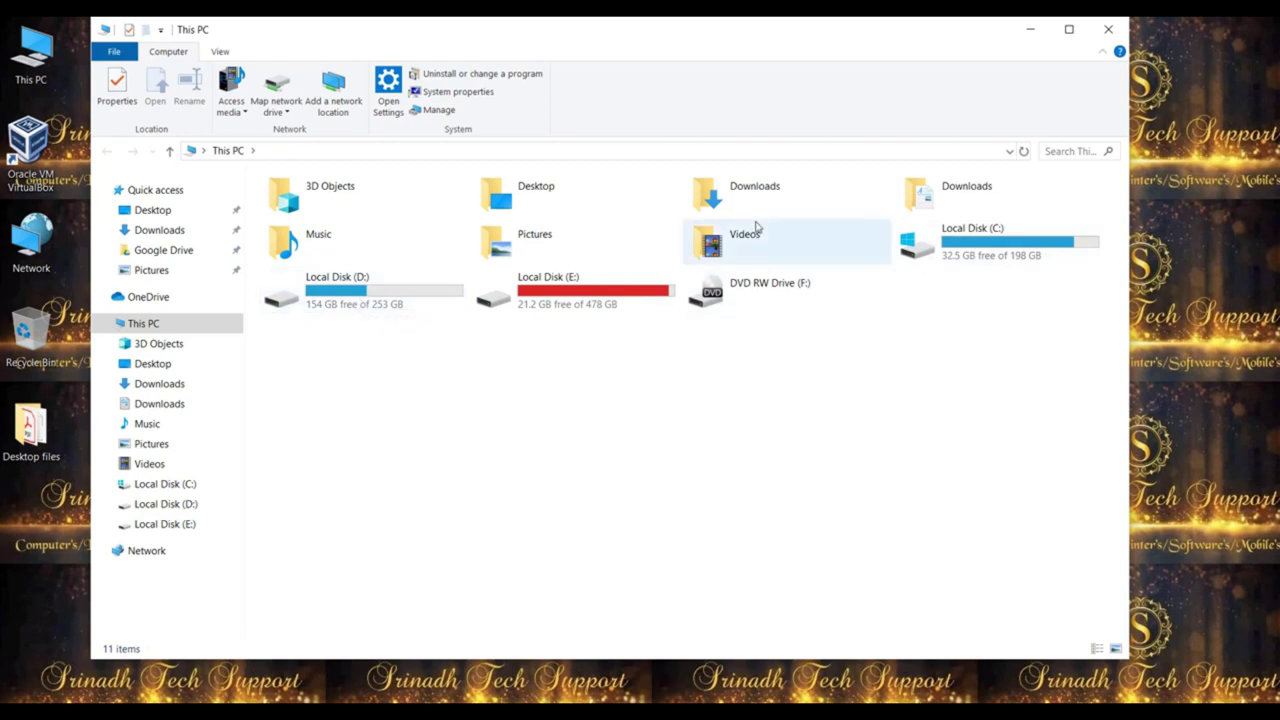
left_click(1108, 29)
Step: Set the virtual machine's folder to Local Disk (D:)
left_click(812, 404)
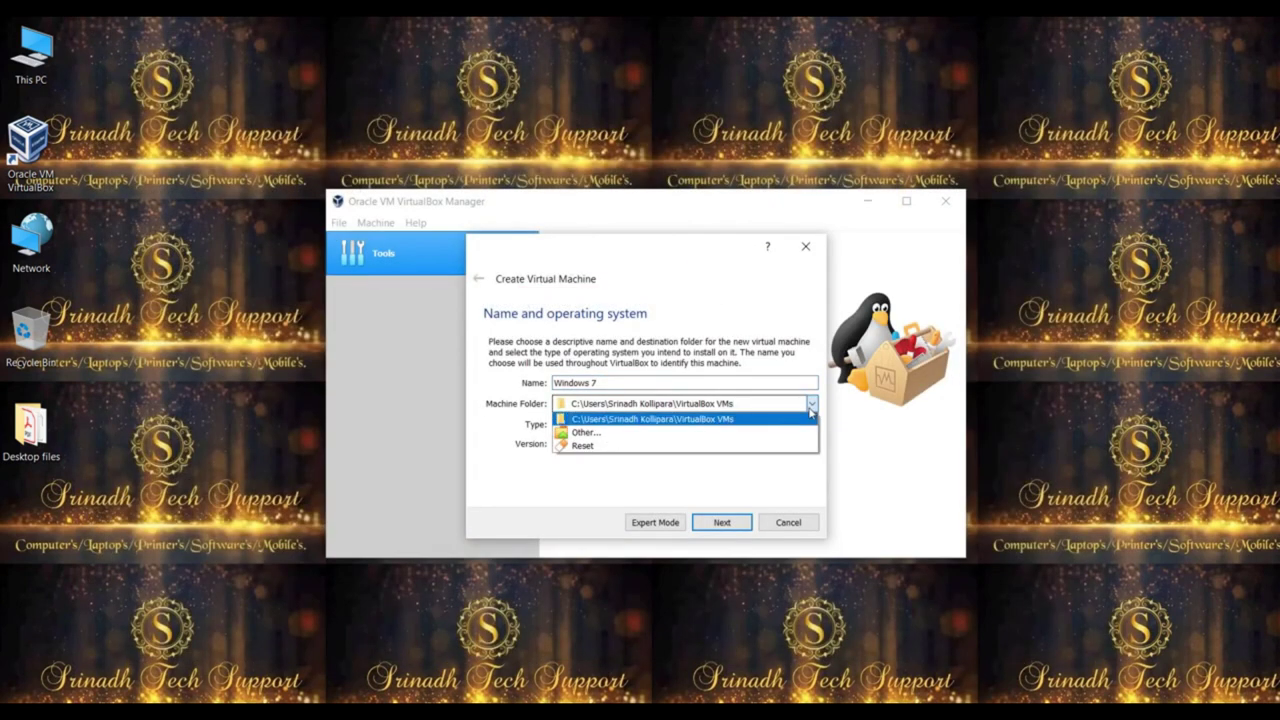
left_click(666, 443)
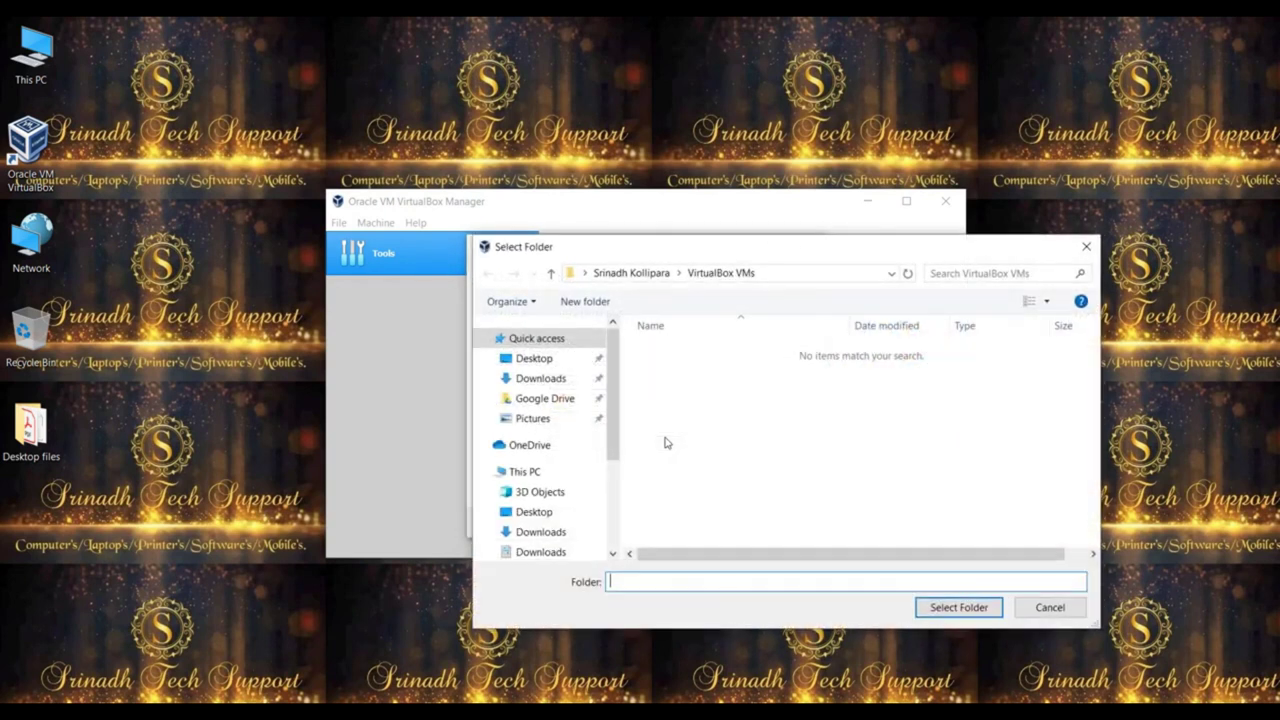
left_click(530, 474)
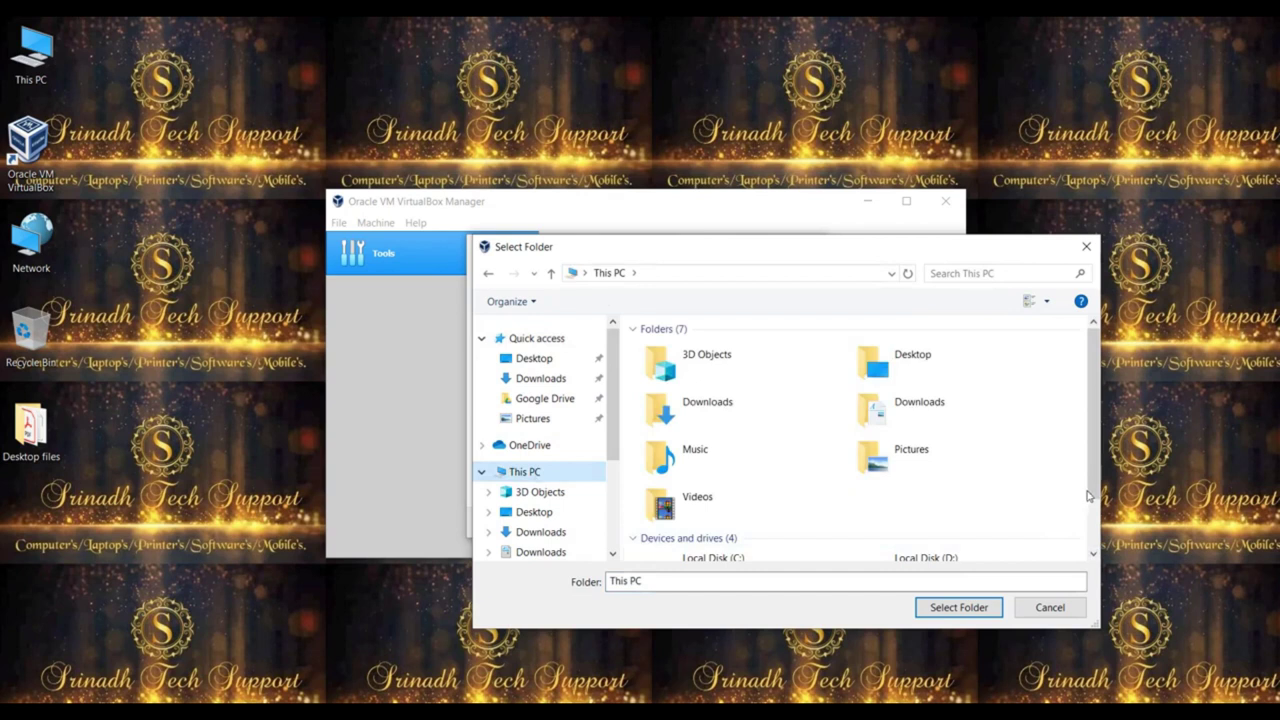
scroll(1085, 510, "down", 2)
left_click(925, 488)
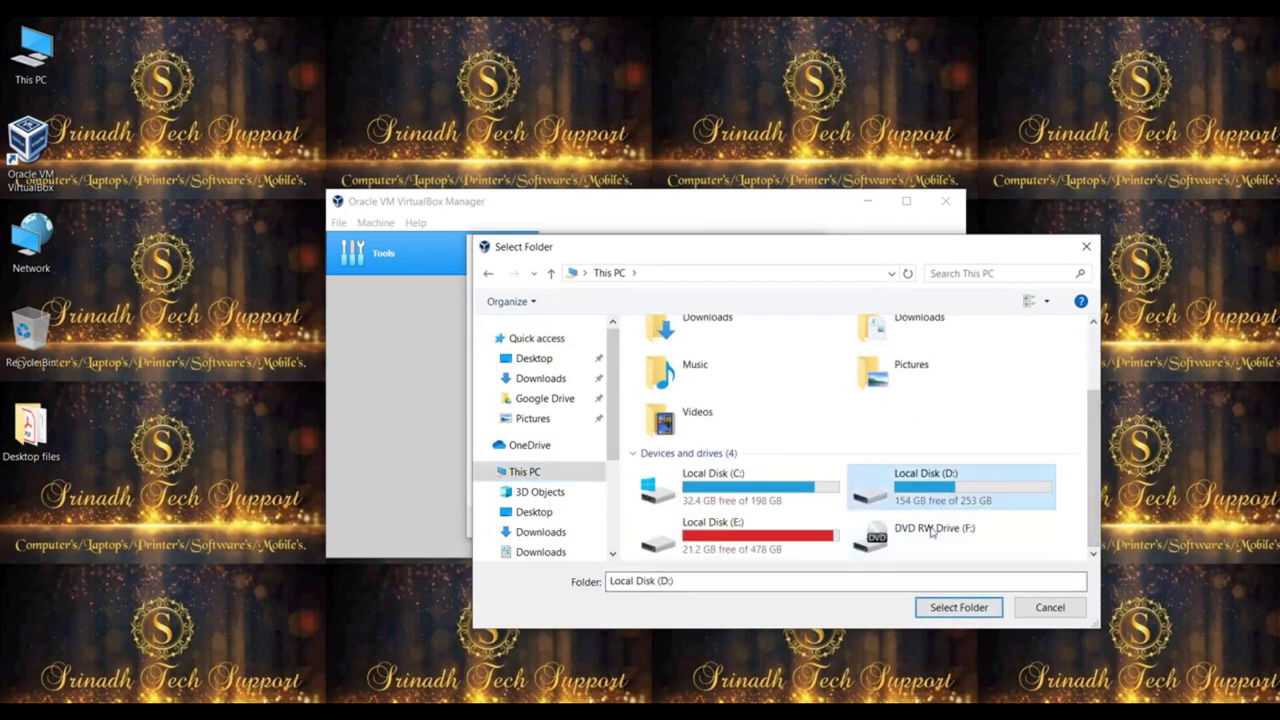
left_click(955, 605)
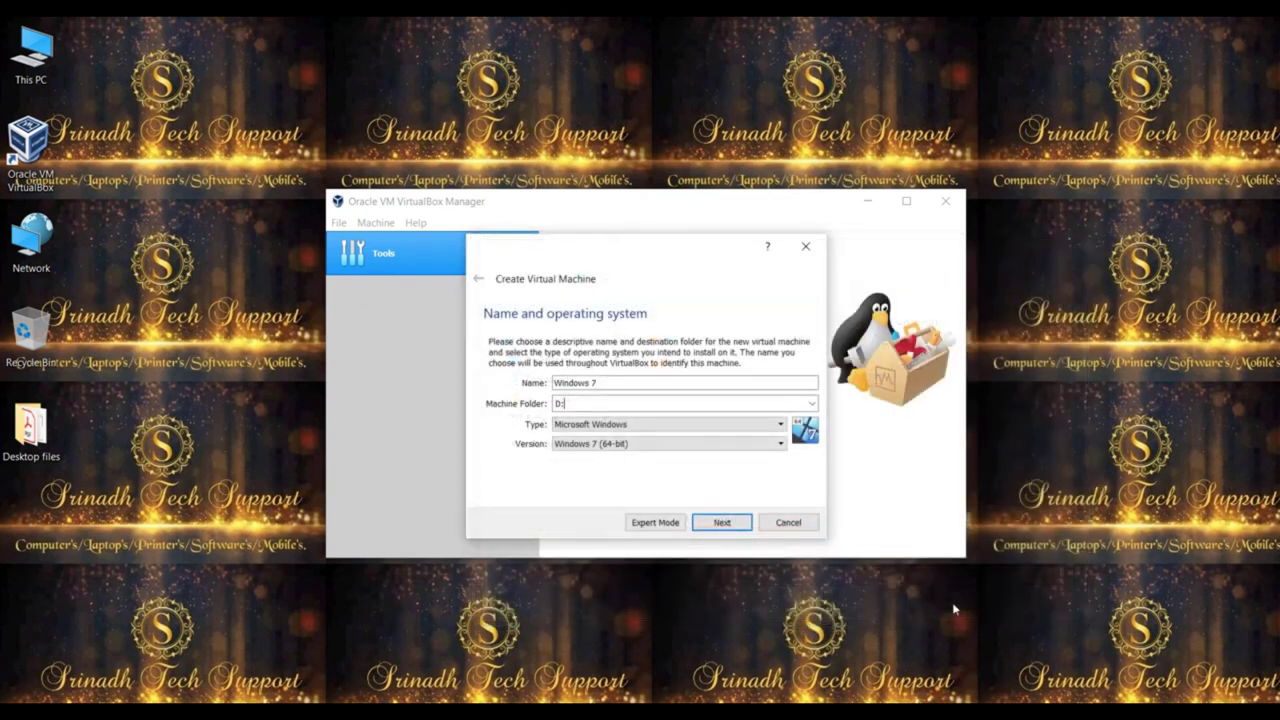
left_click(591, 403)
Step: View the host computer's system properties to check its operating system type
left_click(596, 432)
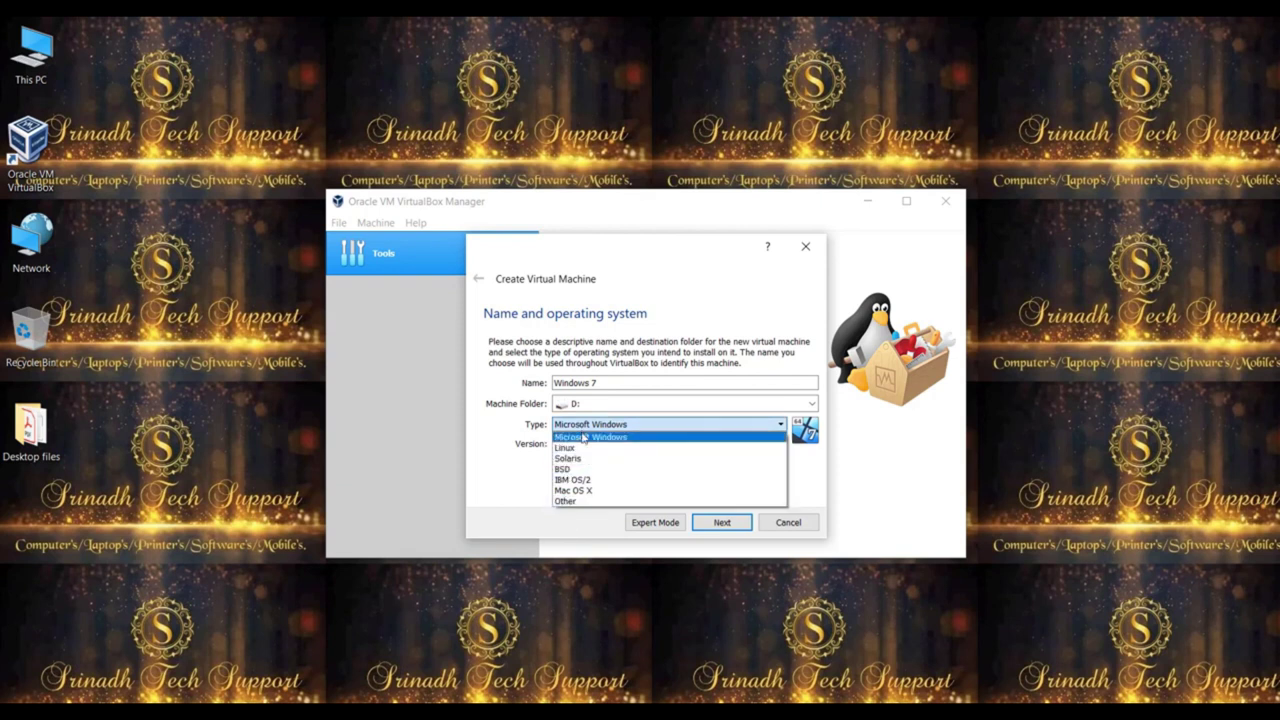
right_click(46, 68)
left_click(110, 265)
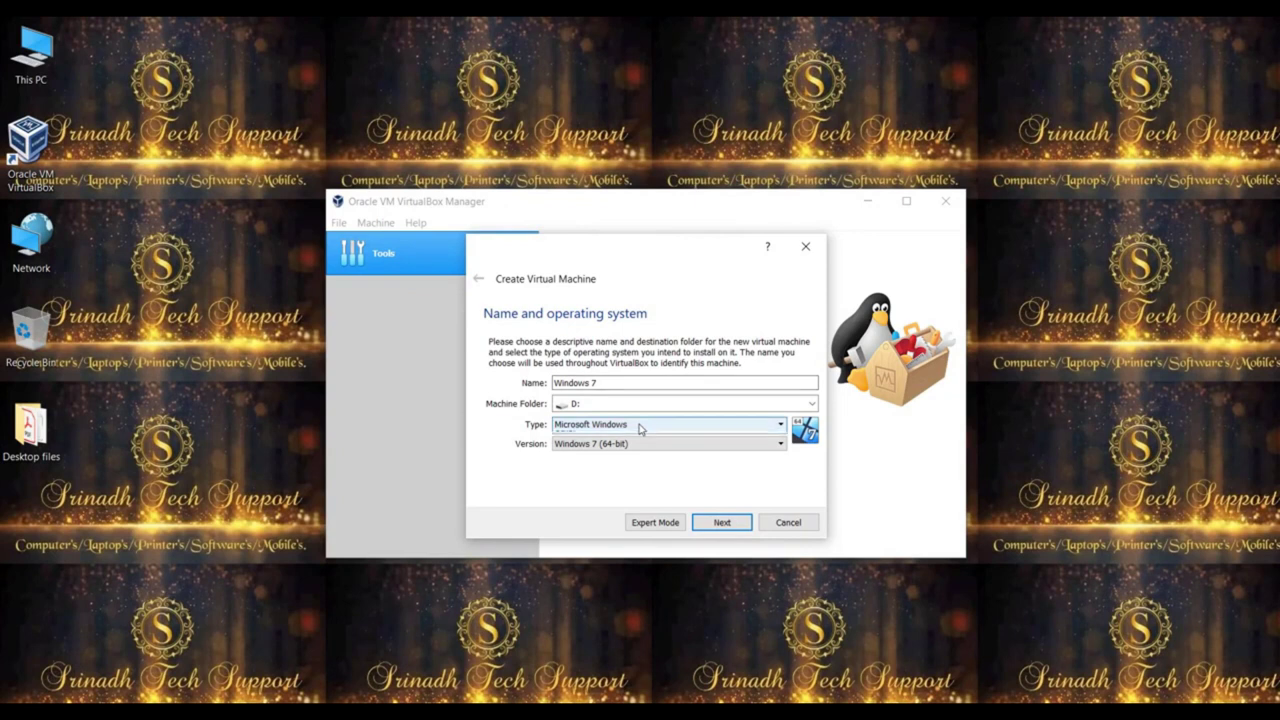
Step: Choose Microsoft Windows as the type, keep Windows 7 (64-bit) as the version, and continue to the memory size
left_click(642, 426)
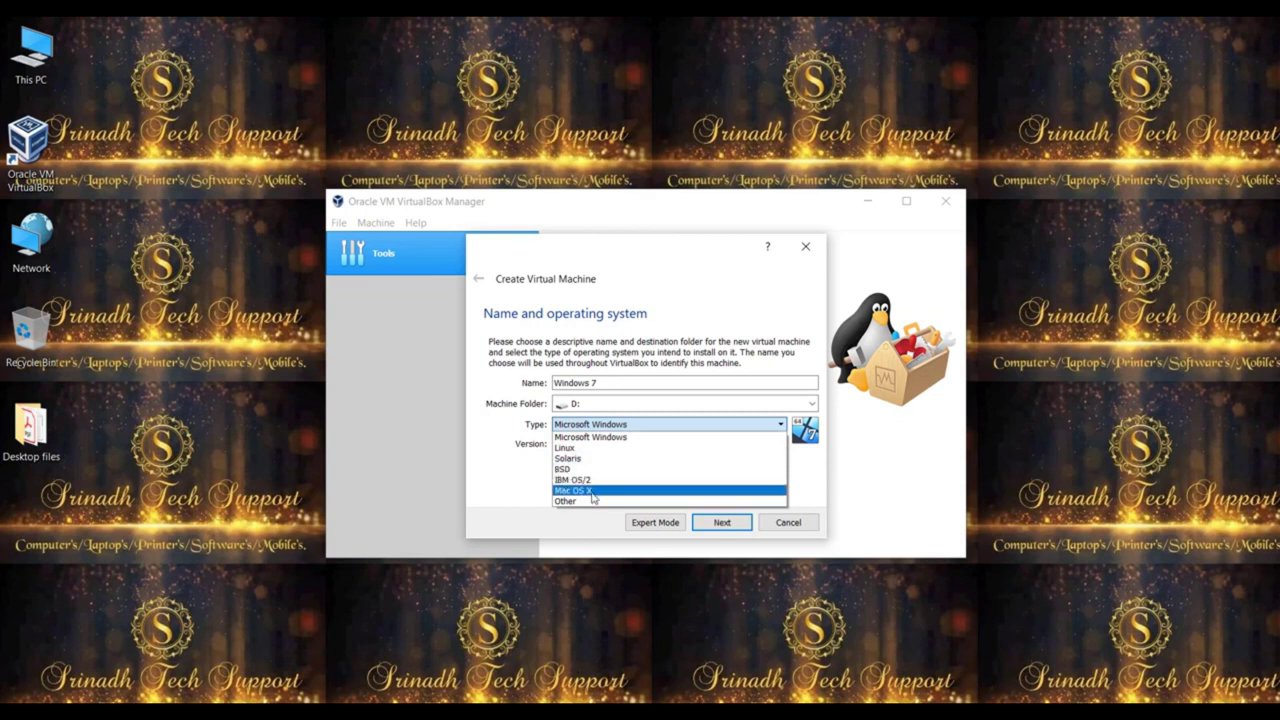
left_click(581, 440)
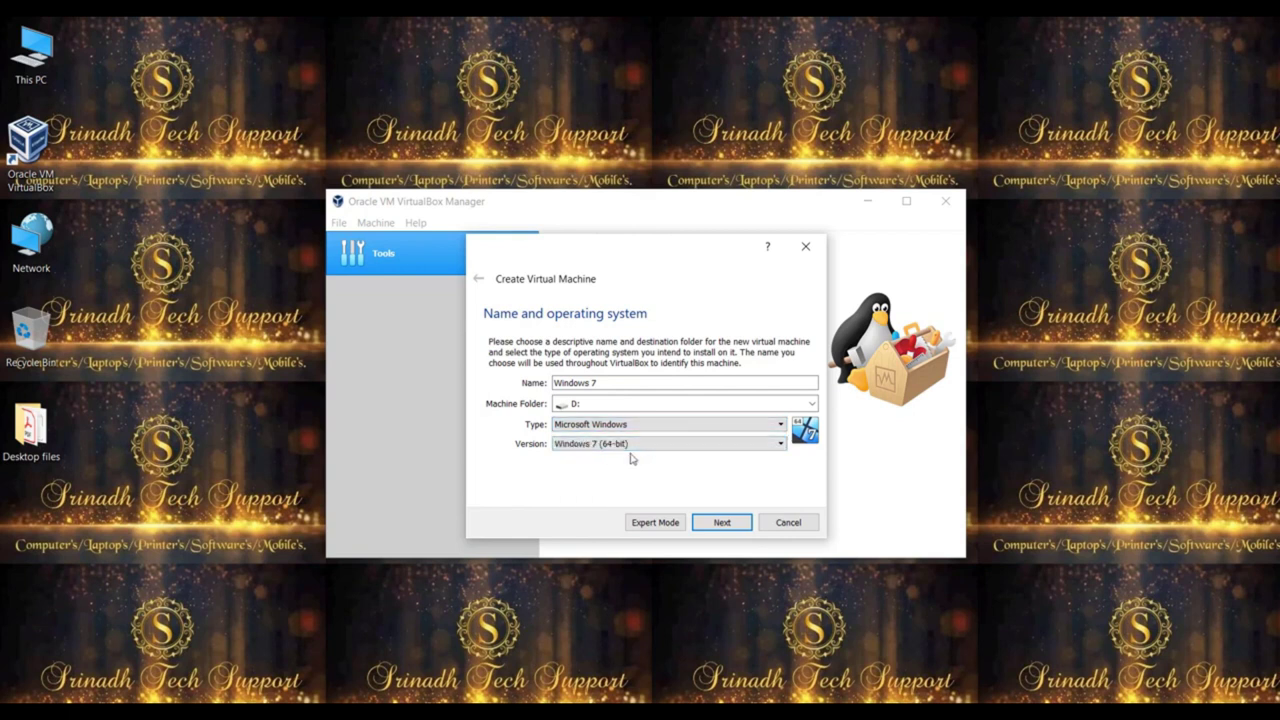
left_click(722, 523)
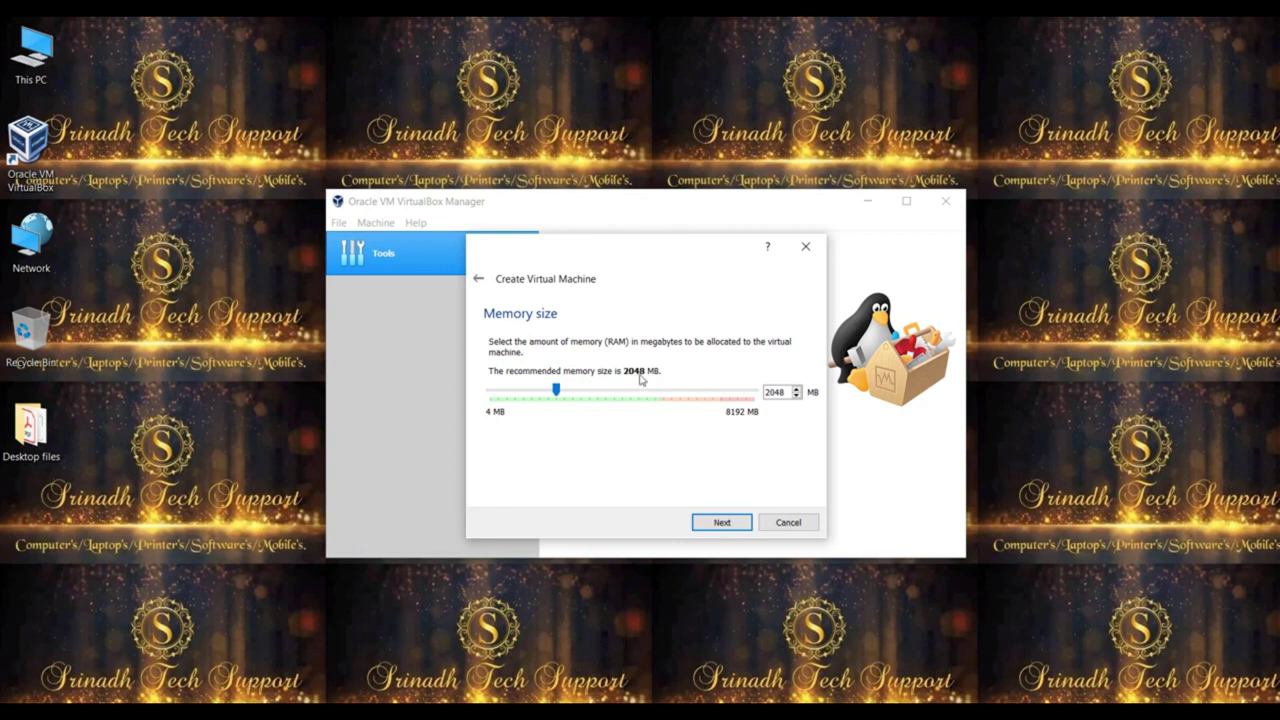
Step: Check the host computer's installed memory in its system properties and close the window
left_click(44, 72)
right_click(44, 72)
left_click(120, 268)
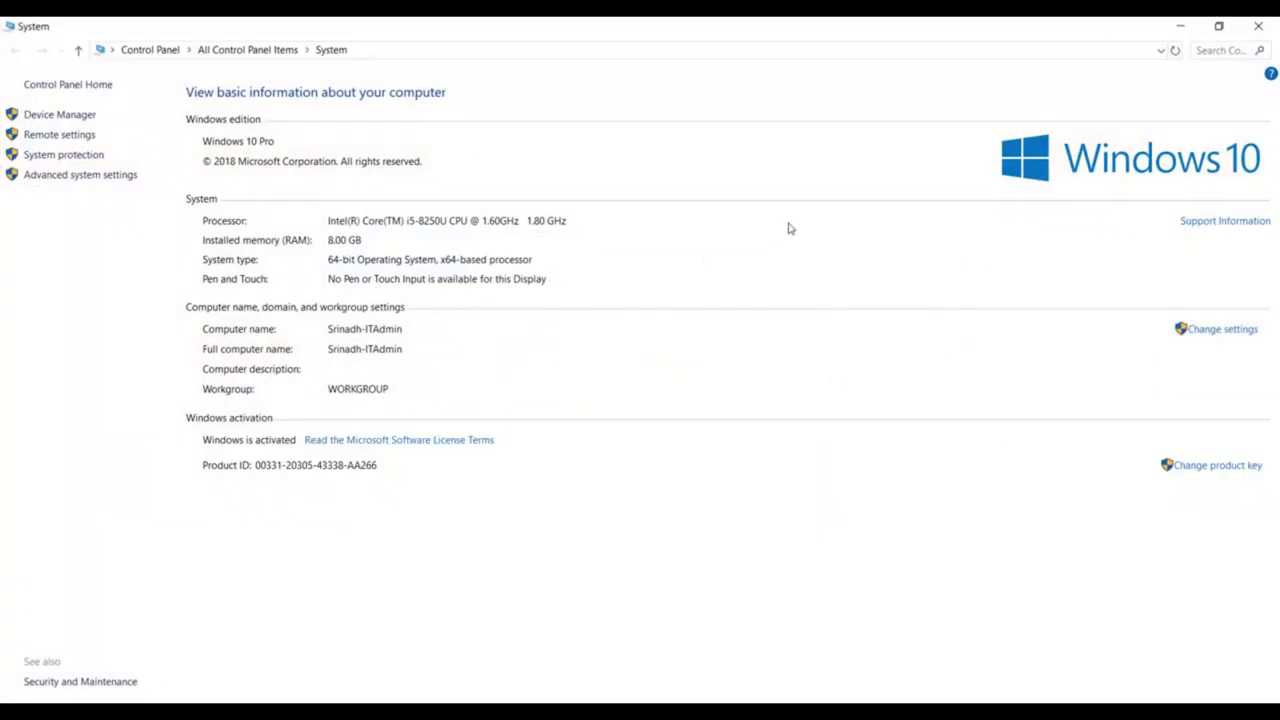
left_click(1272, 22)
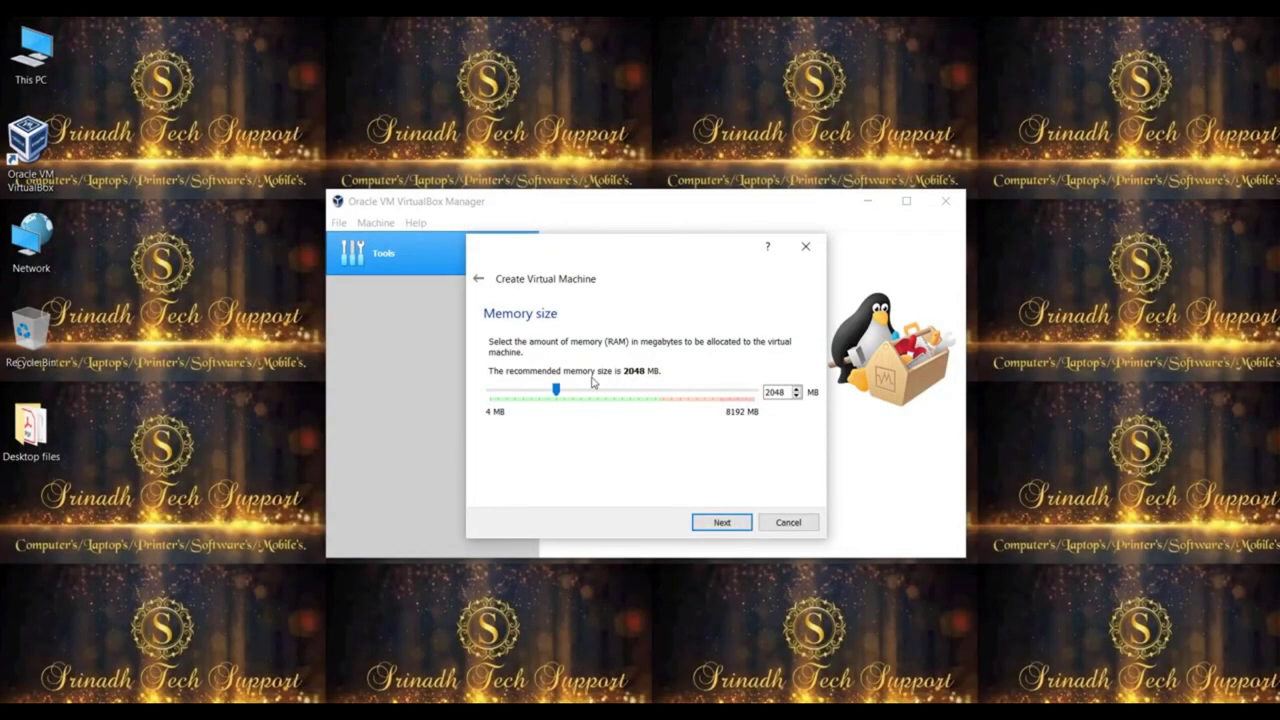
Step: Check the host's current memory usage in Task Manager's performance view and minimize the window
right_click(575, 712)
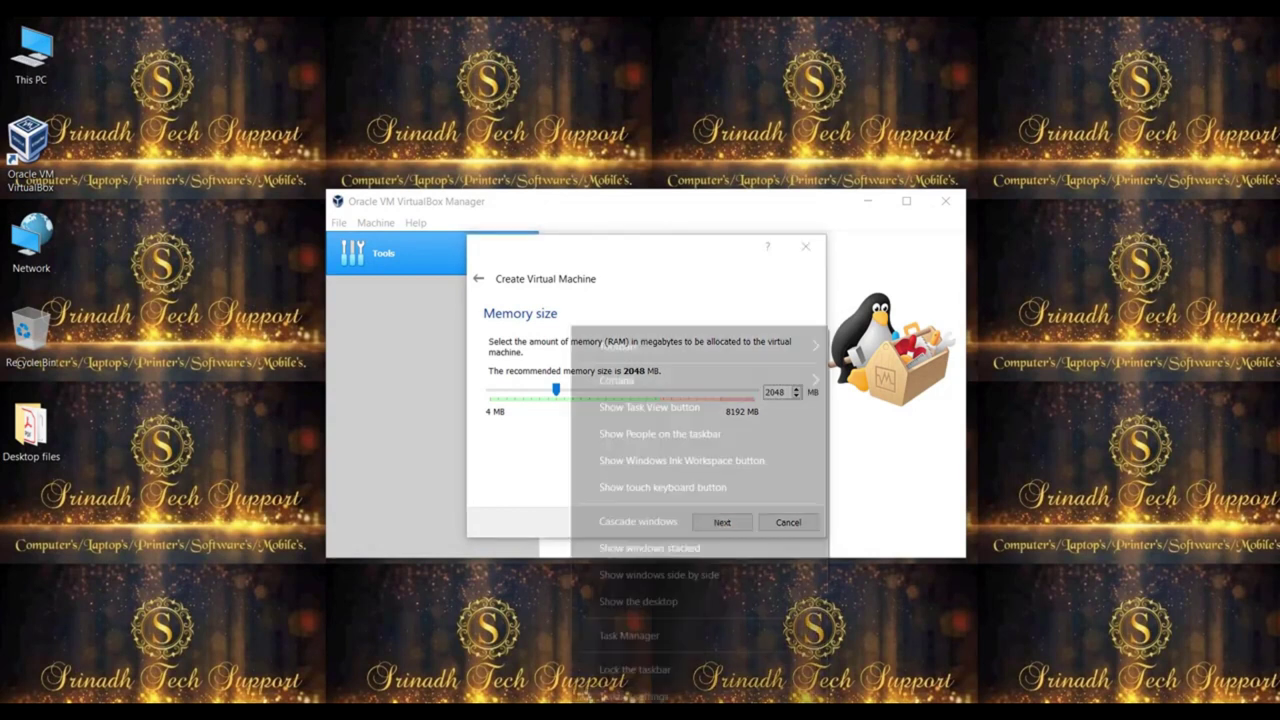
left_click(629, 640)
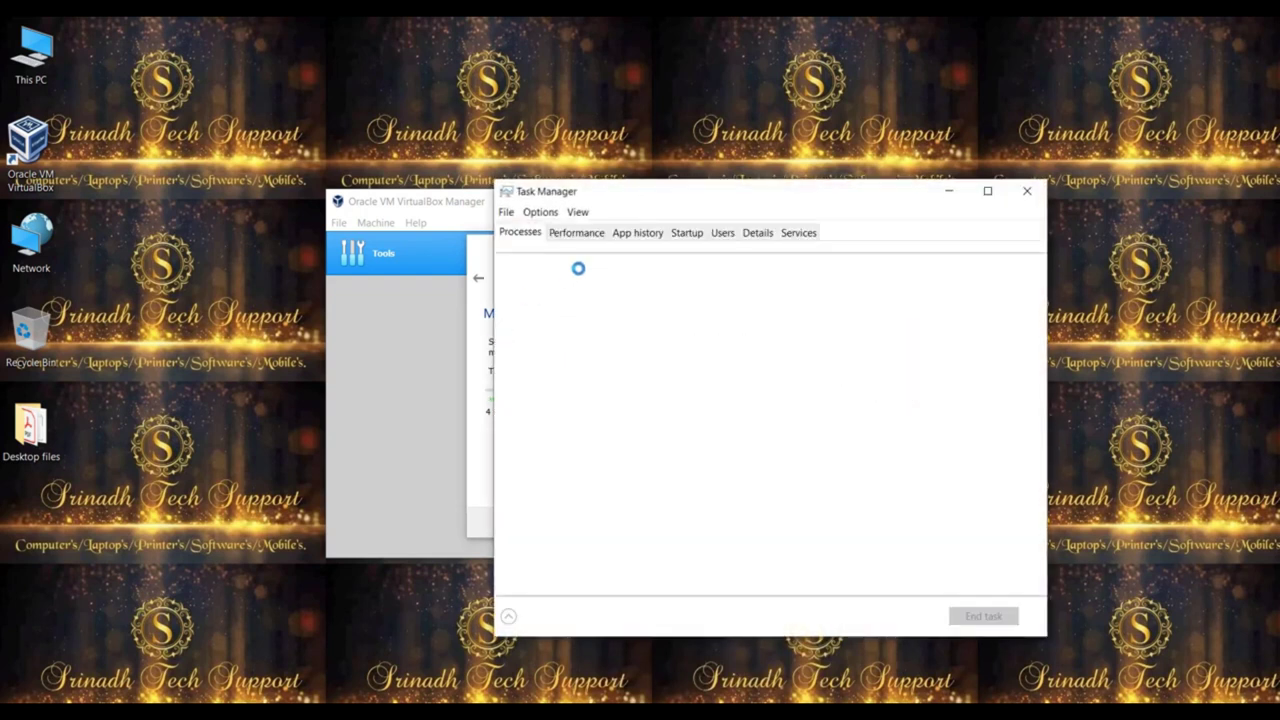
left_click(576, 233)
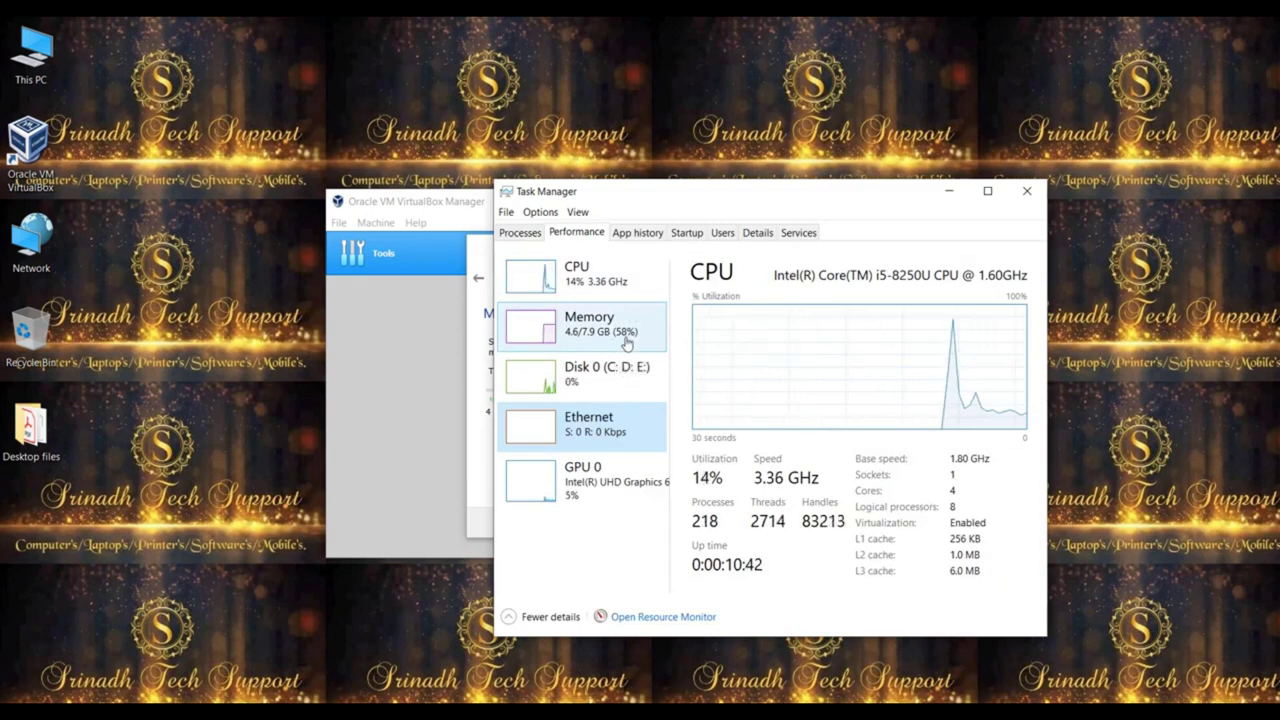
left_click(948, 190)
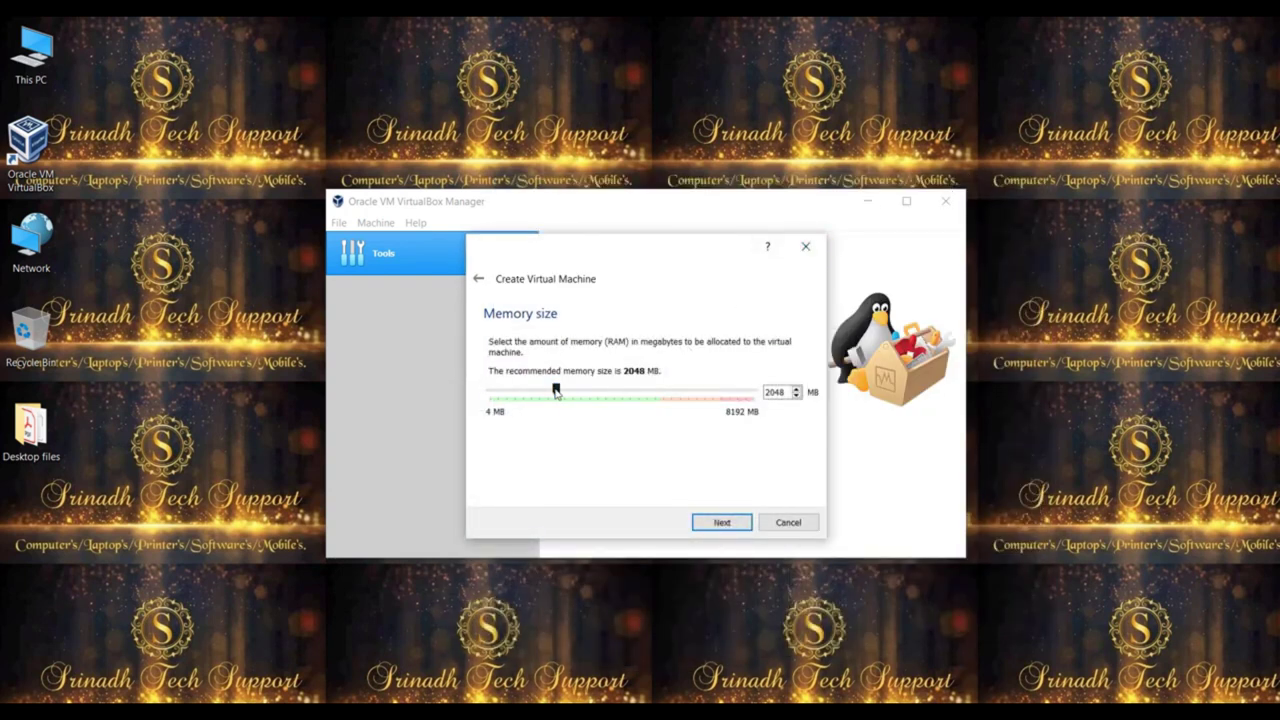
Step: Set the virtual machine's memory to 3023 MB, compare it with the host's memory usage, and continue to the hard disk
left_click_drag(558, 393, 588, 398)
key("ctrl+shift+Escape")
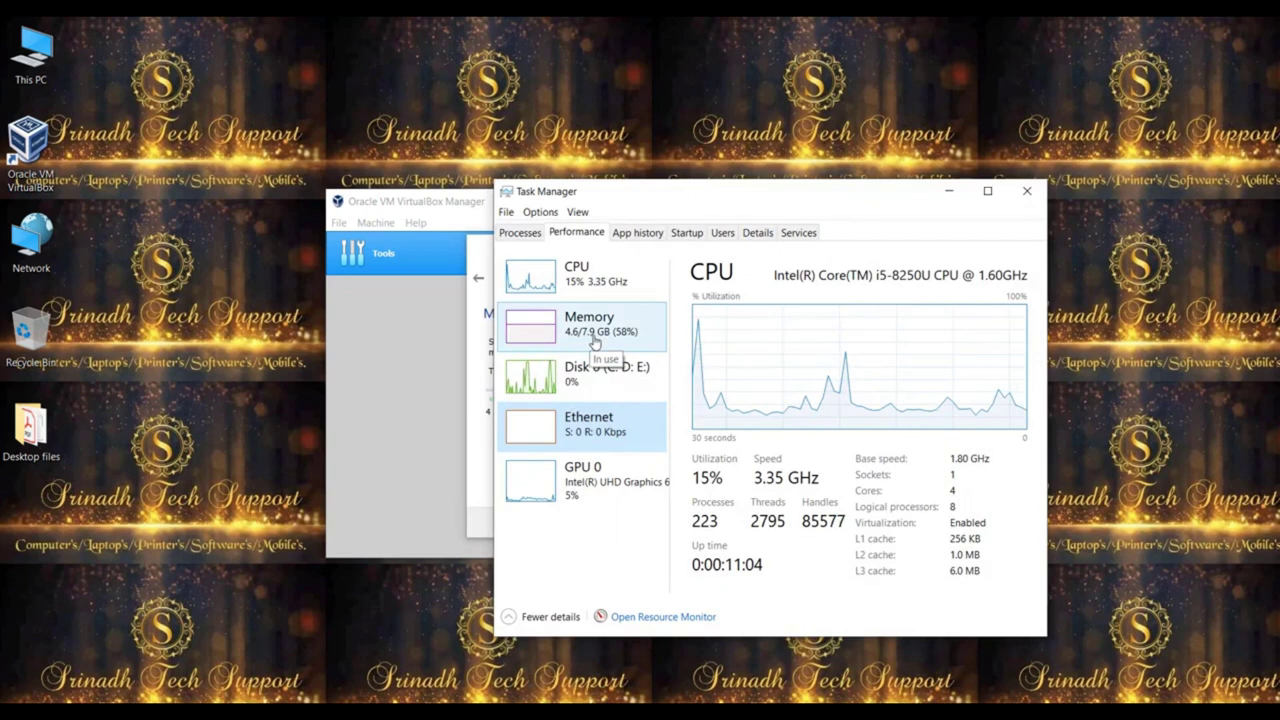
left_click(948, 190)
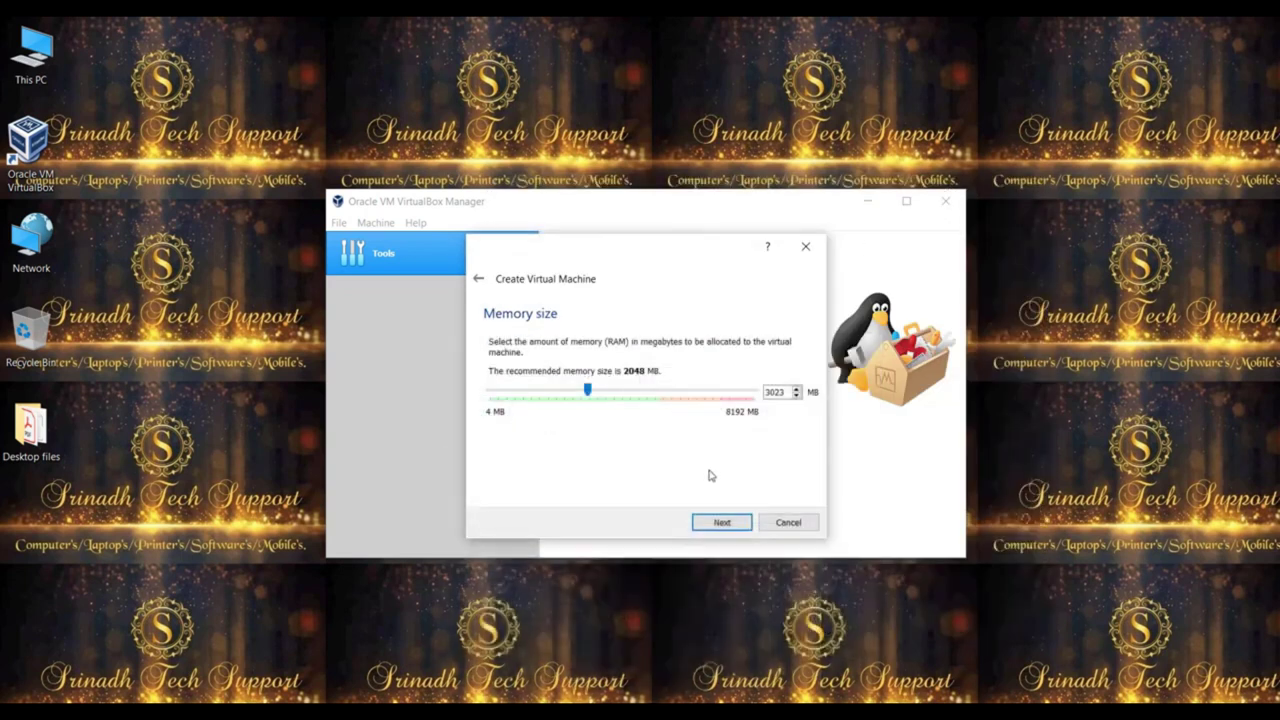
left_click(724, 521)
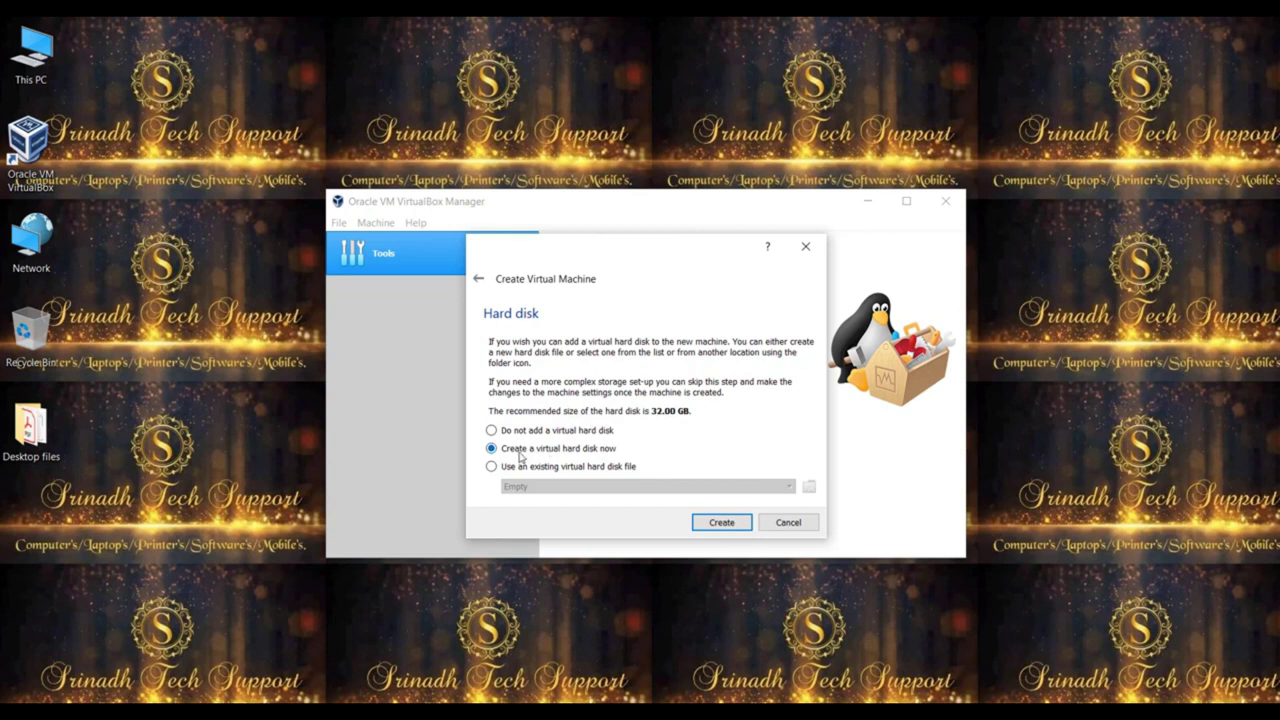
Step: Create a dynamically allocated 50.00 GB VHD virtual hard disk stored as D:\Windows 7\Windows 7.vhd
left_click(722, 523)
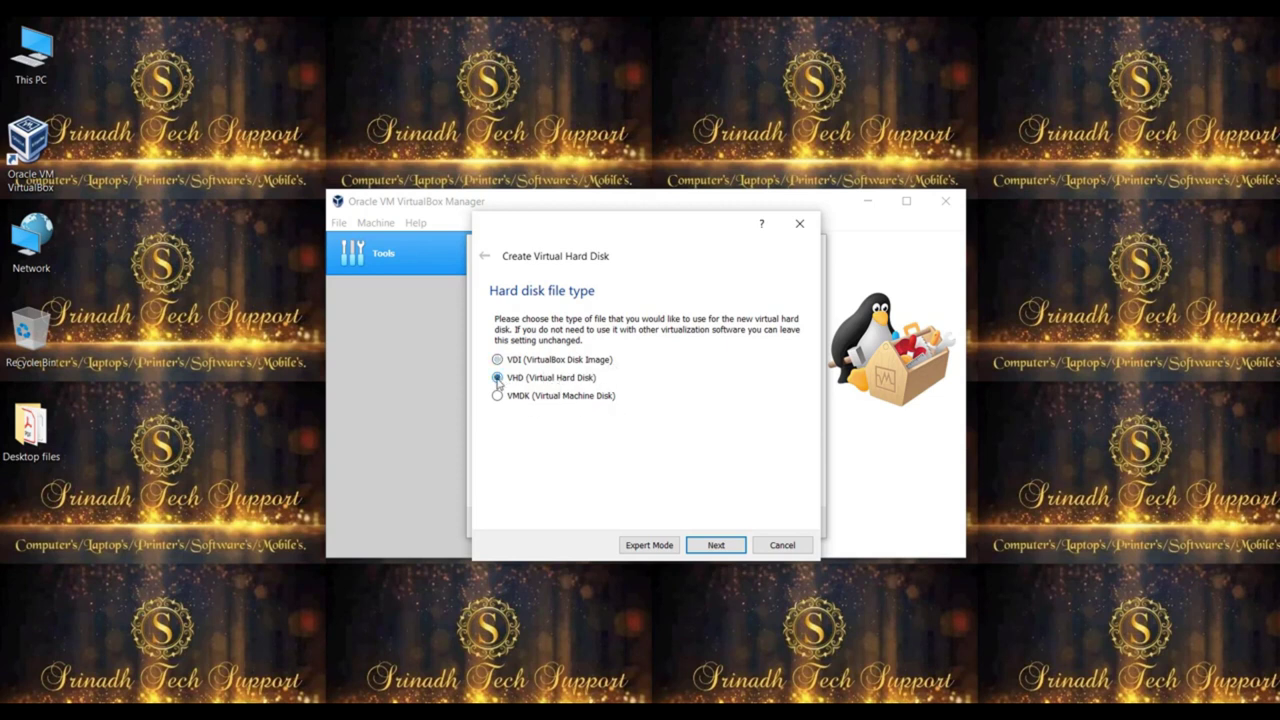
left_click(716, 546)
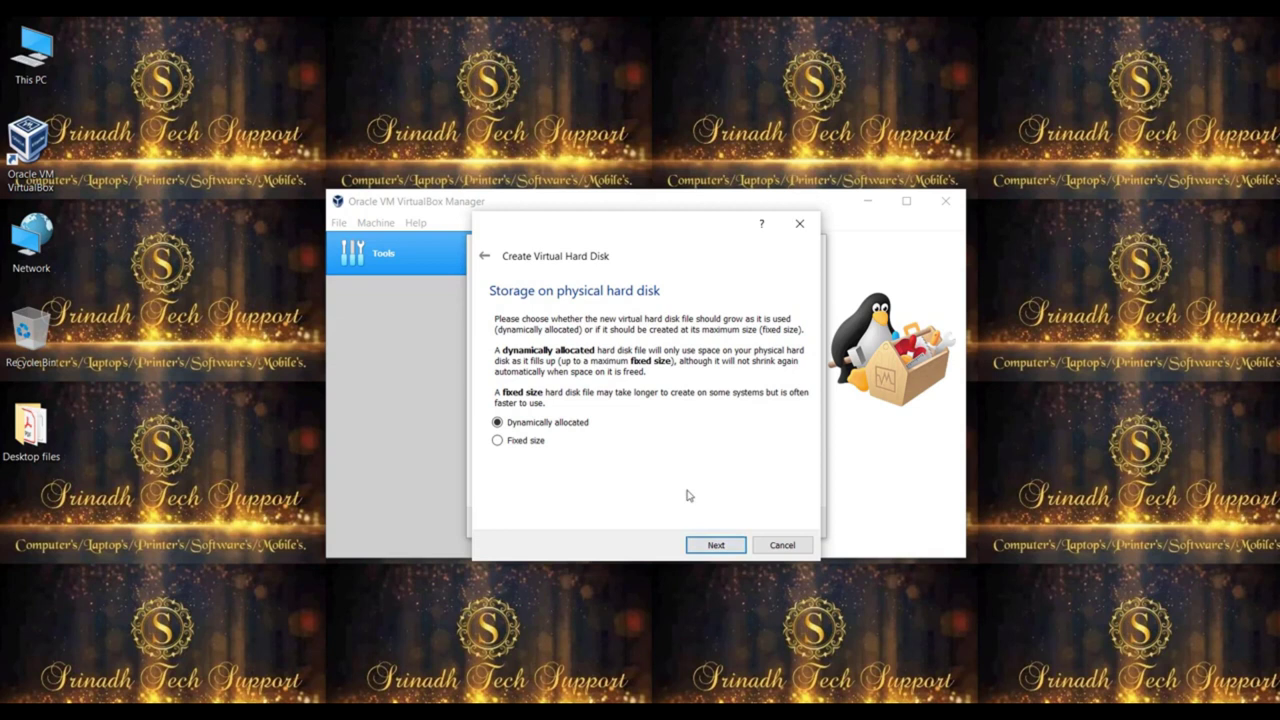
left_click(716, 548)
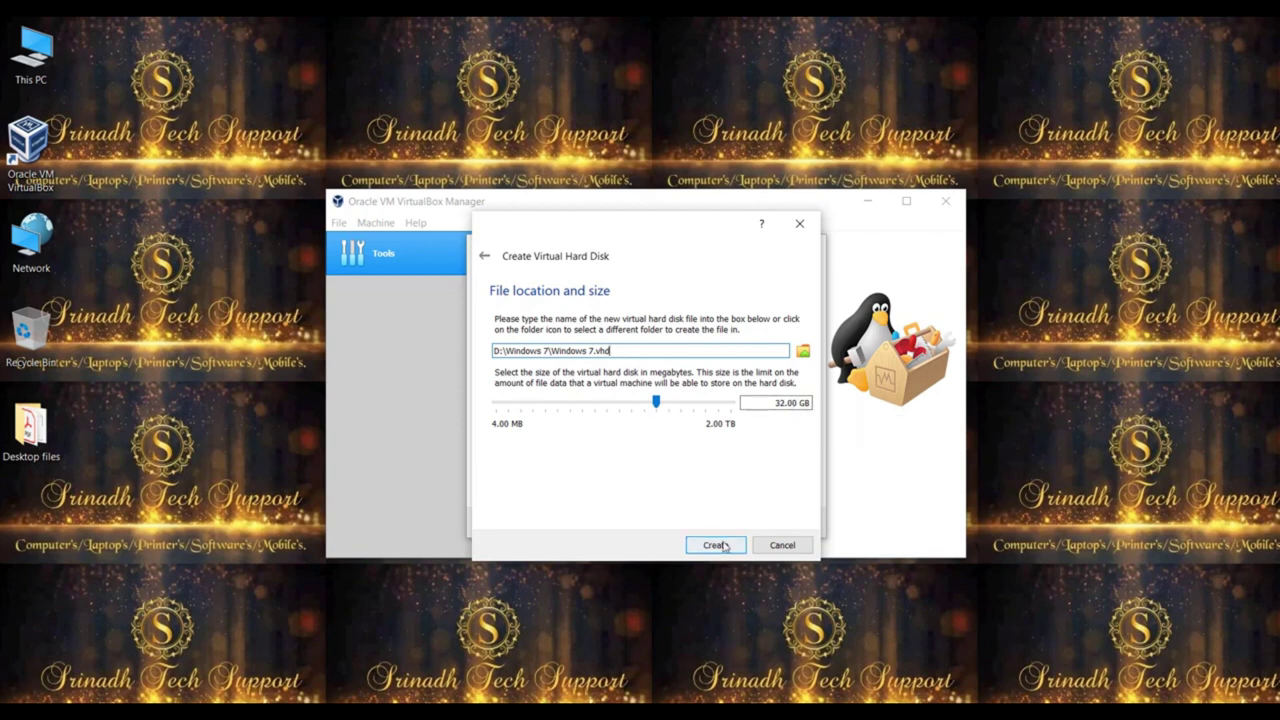
left_click_drag(656, 405, 663, 408)
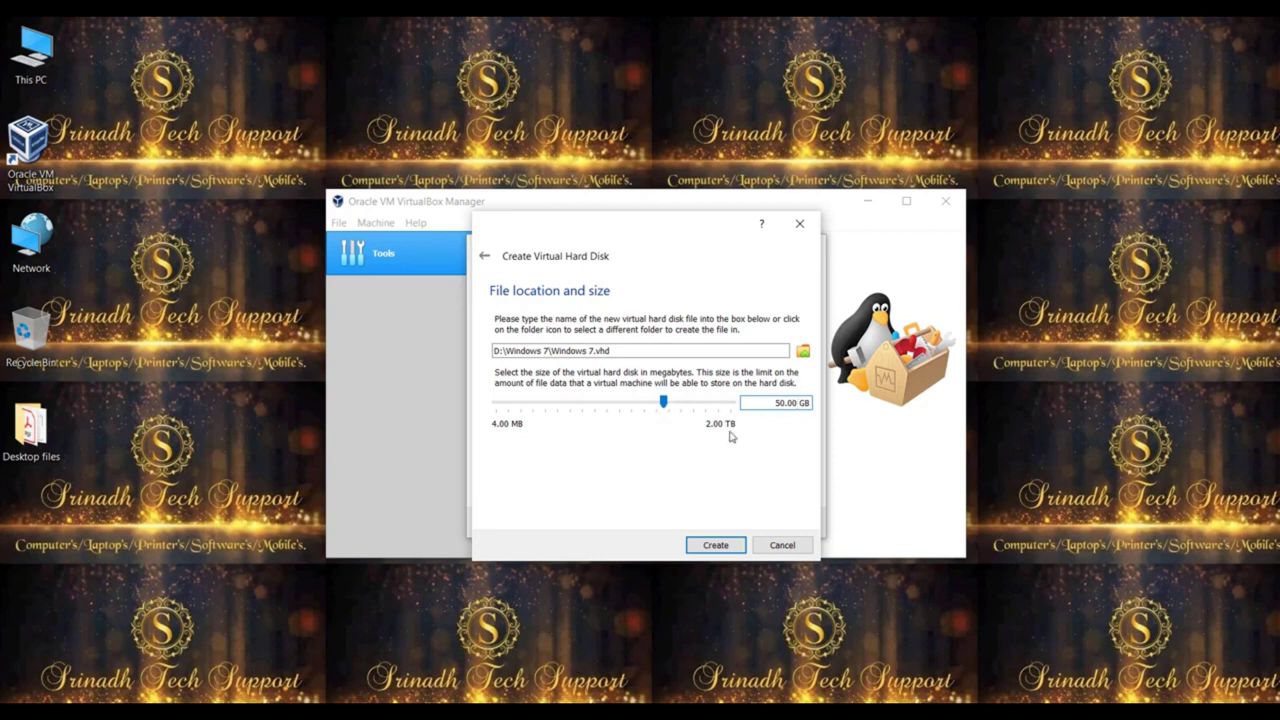
left_click(714, 547)
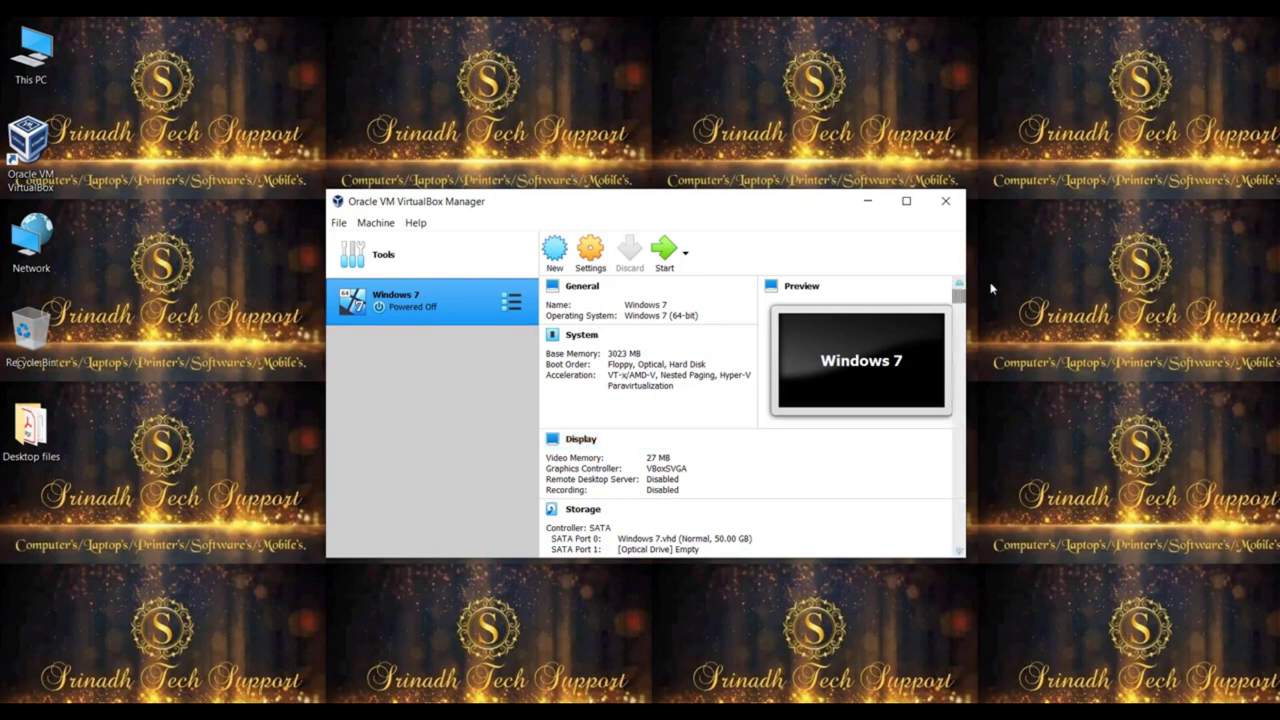
Step: Start the Windows 7 virtual machine with Win7_Sp1_x86-x64_.iso from Downloads as its start-up disk
left_click_drag(960, 300, 961, 364)
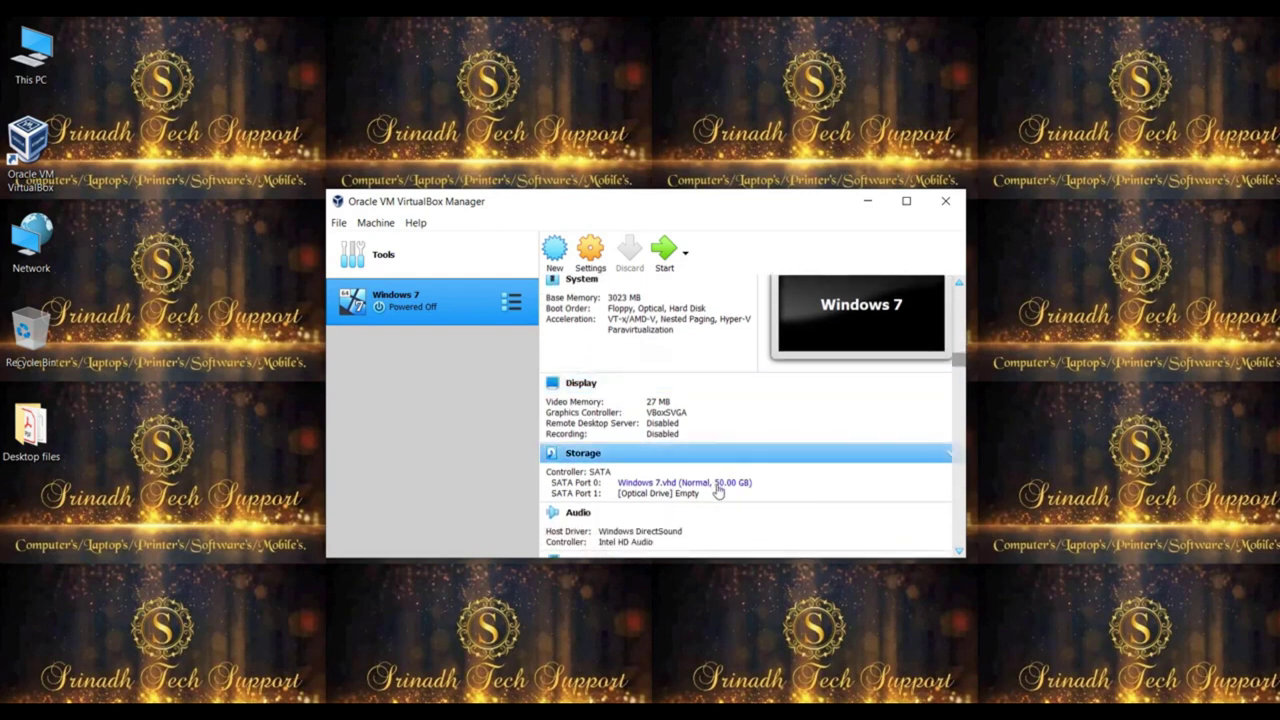
left_click_drag(958, 366, 977, 251)
left_click(668, 252)
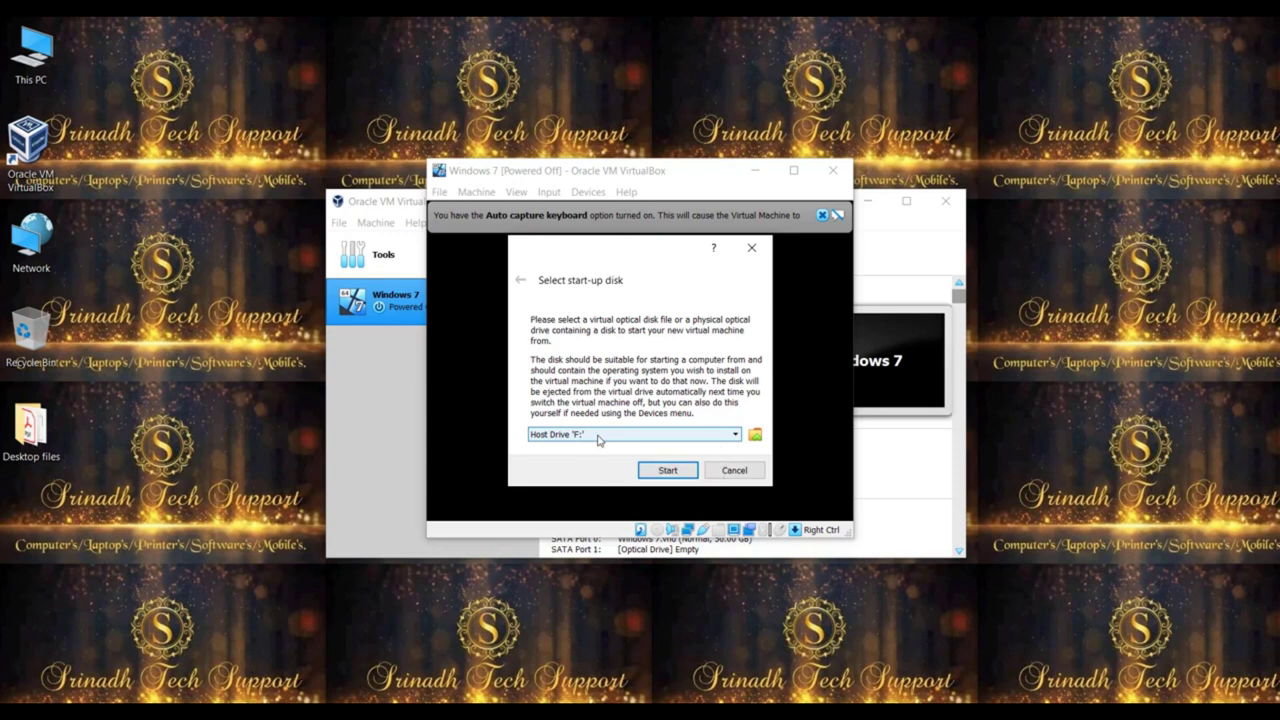
left_click(755, 437)
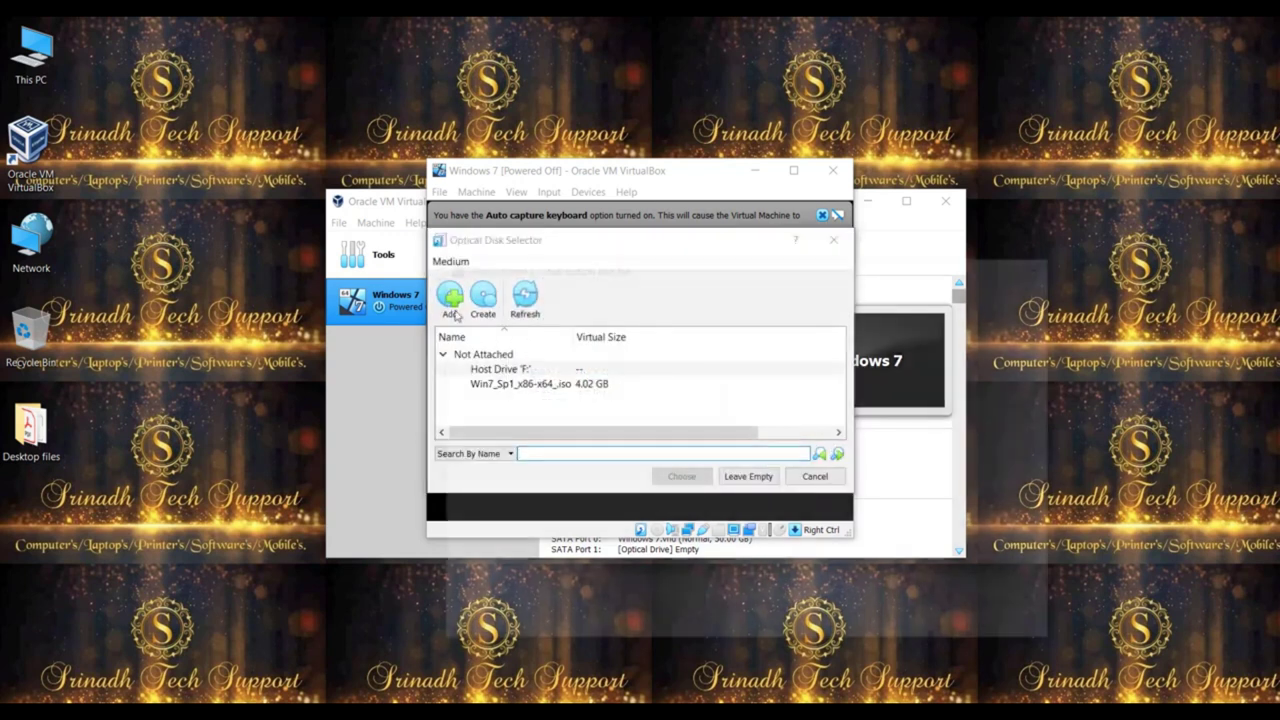
left_click(449, 296)
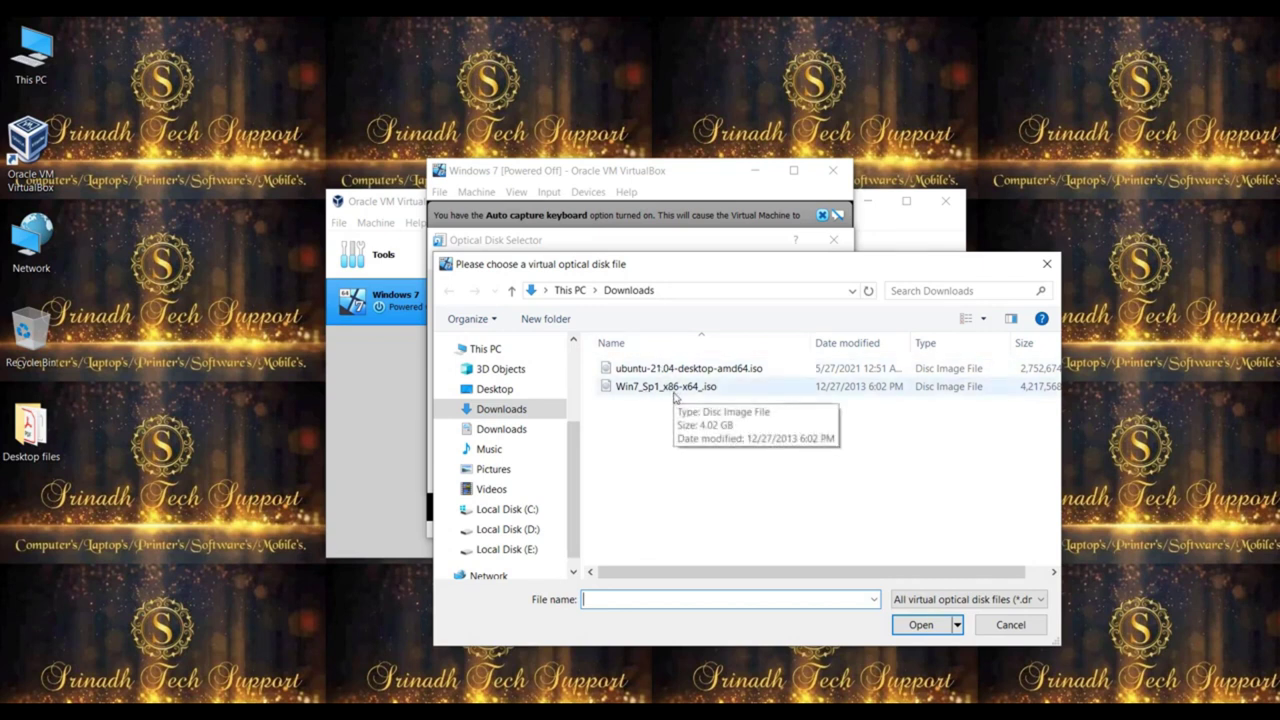
left_click(651, 394)
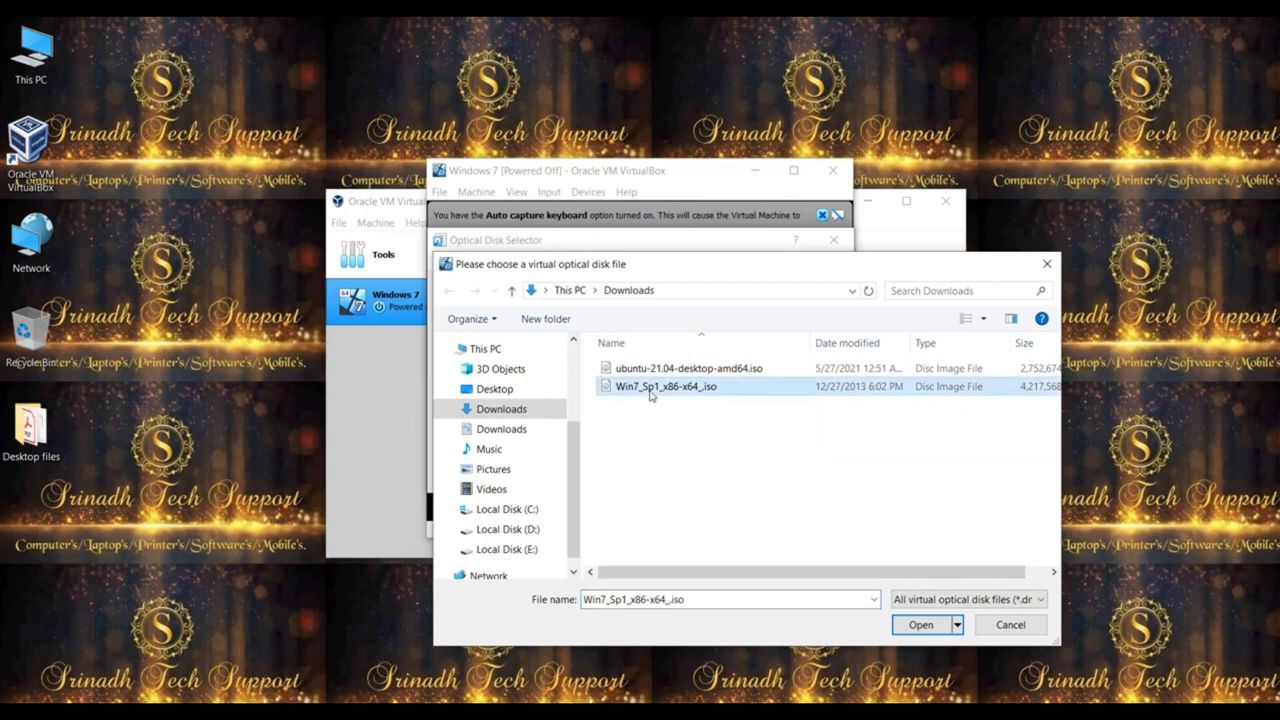
left_click(920, 625)
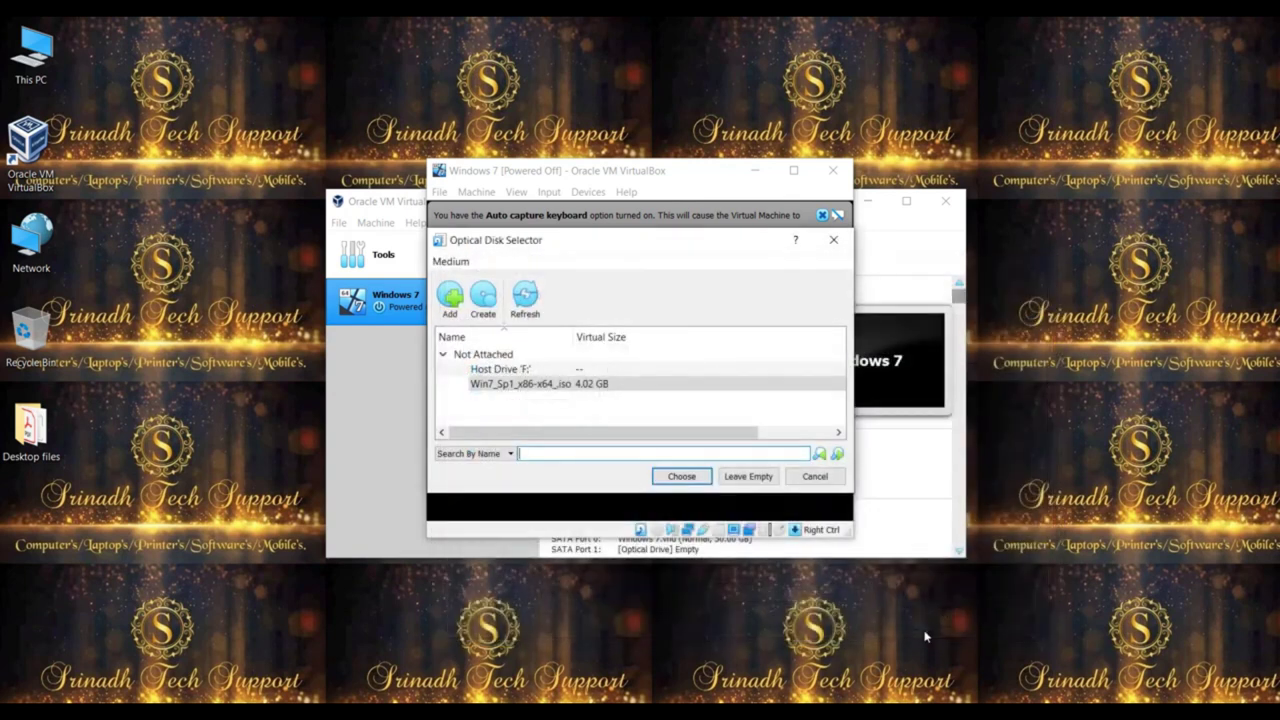
left_click(681, 476)
left_click(680, 473)
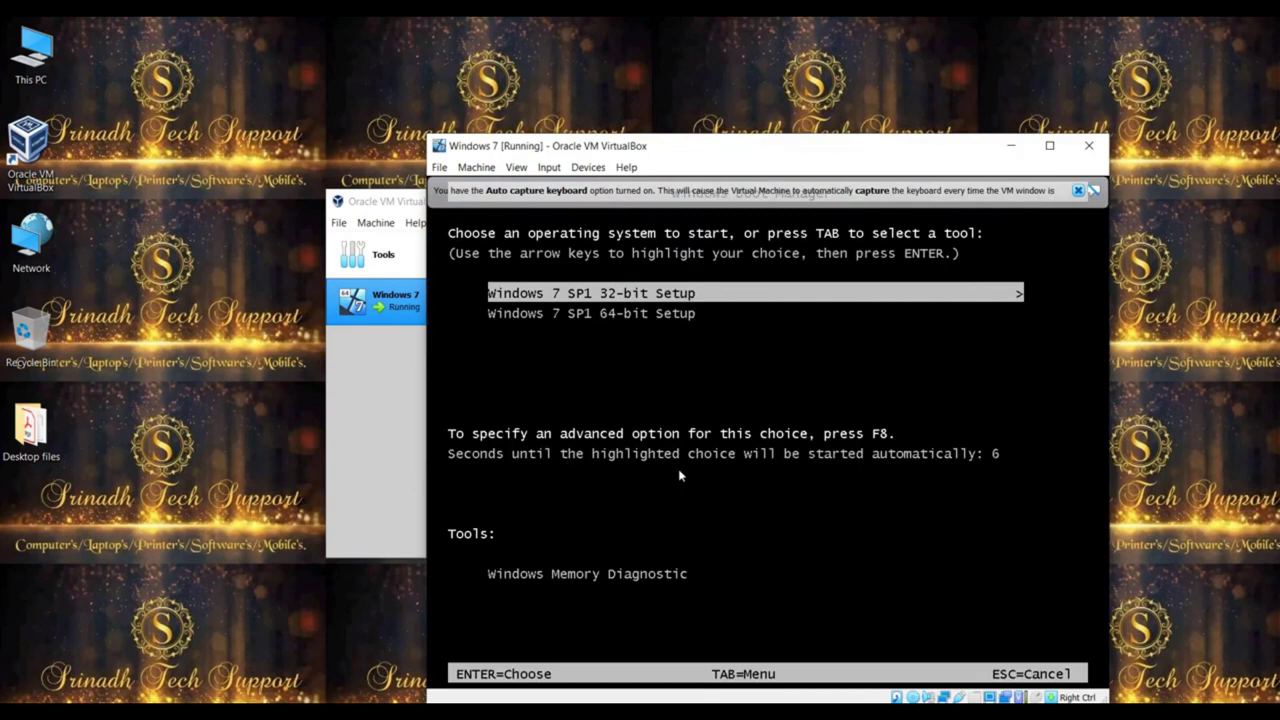
Step: Boot into Windows 7 SP1 setup, choose English with the United States formats and US keyboard, and begin the installation
key("Return")
left_click_drag(773, 151, 646, 97)
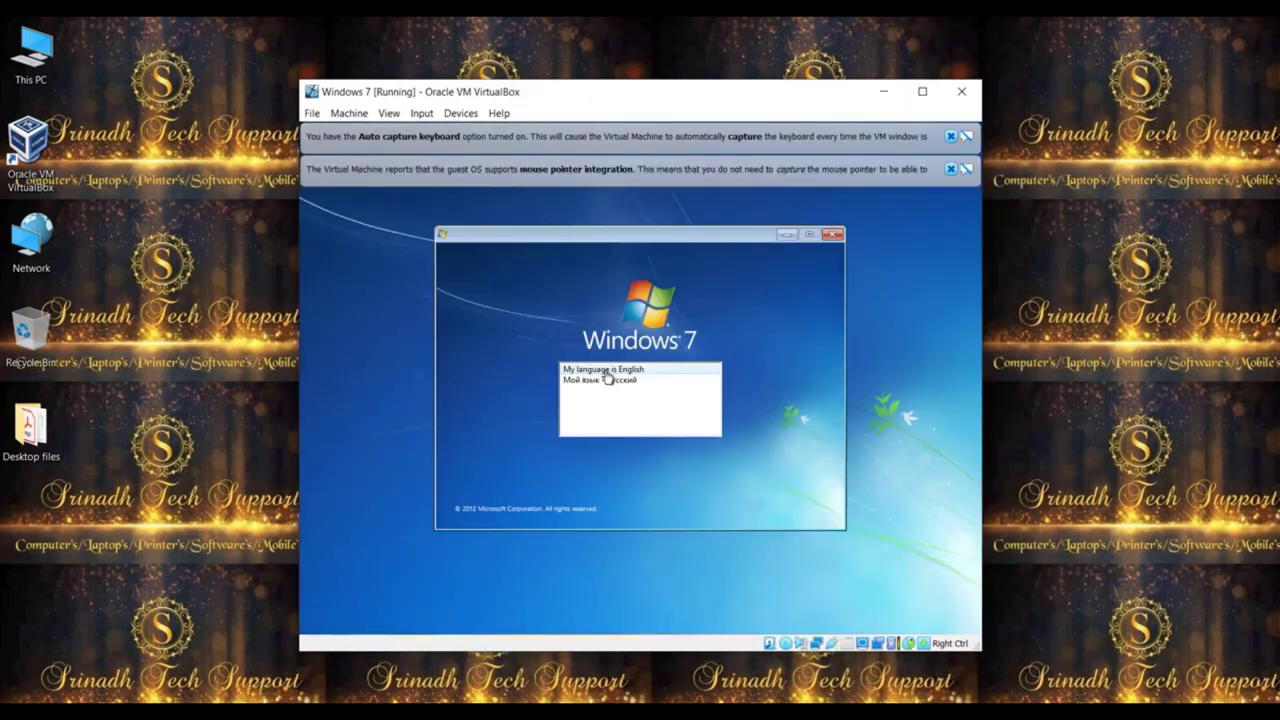
left_click(606, 371)
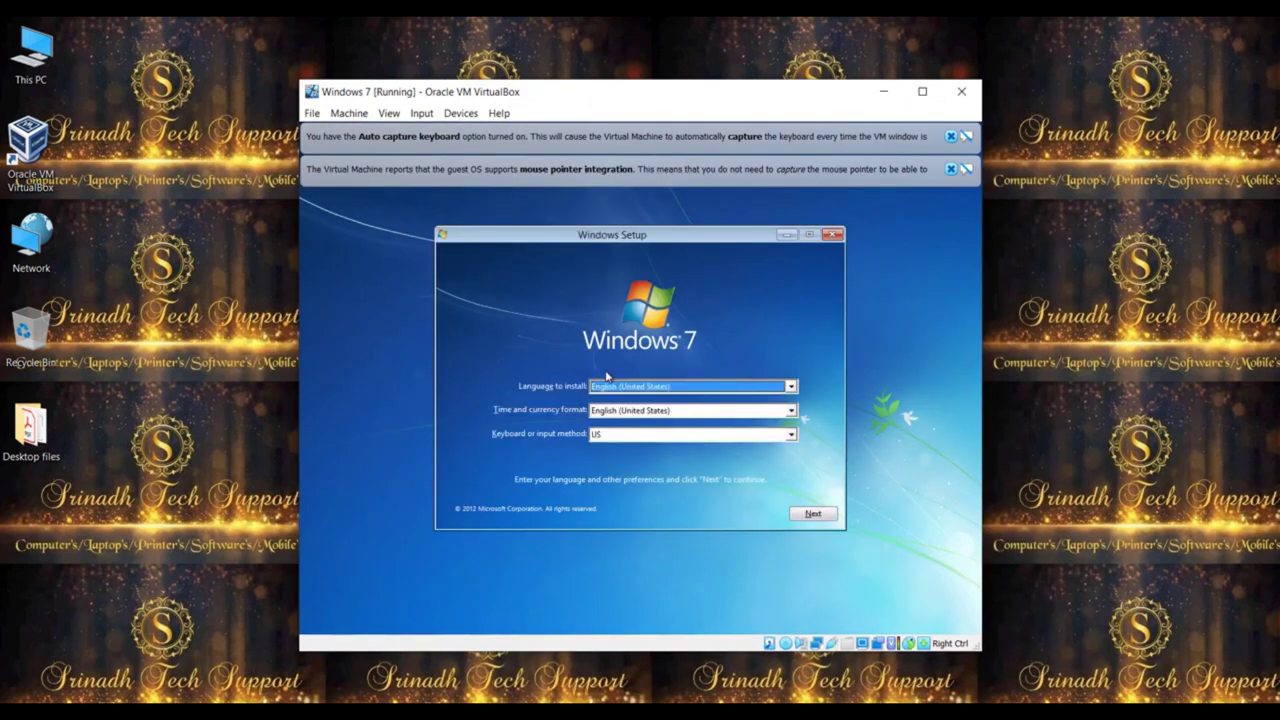
left_click(813, 515)
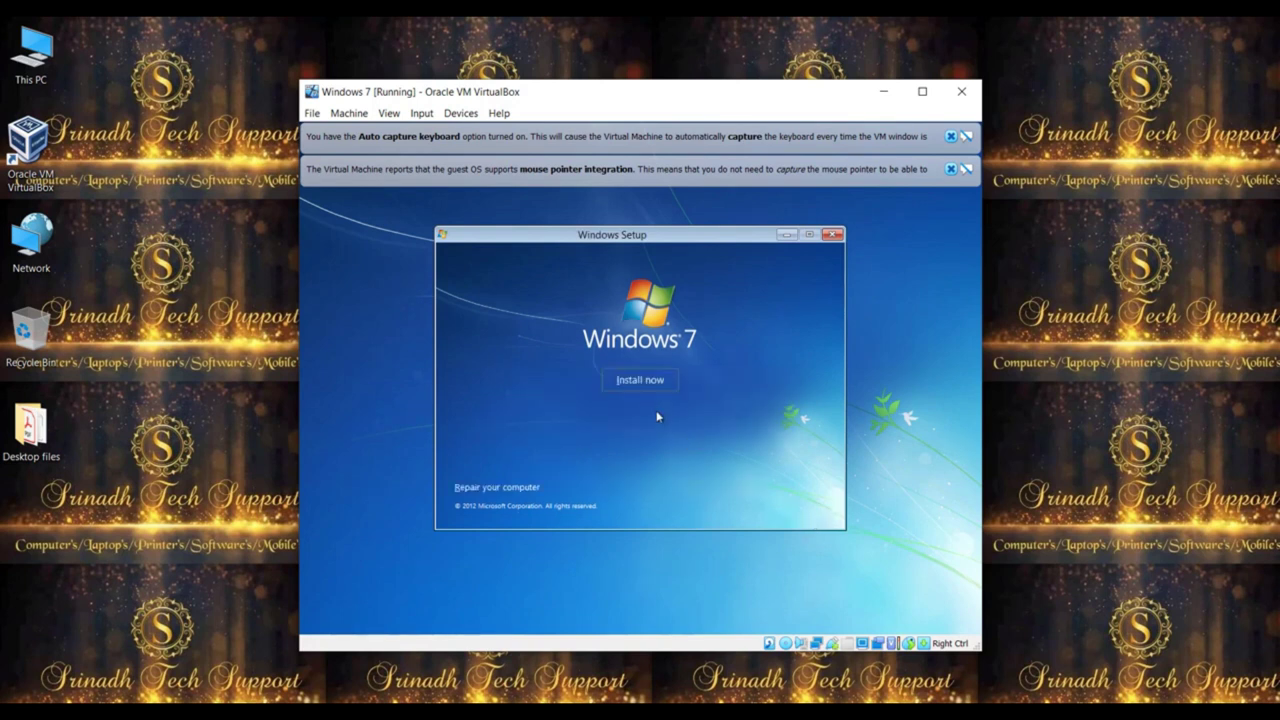
left_click(638, 382)
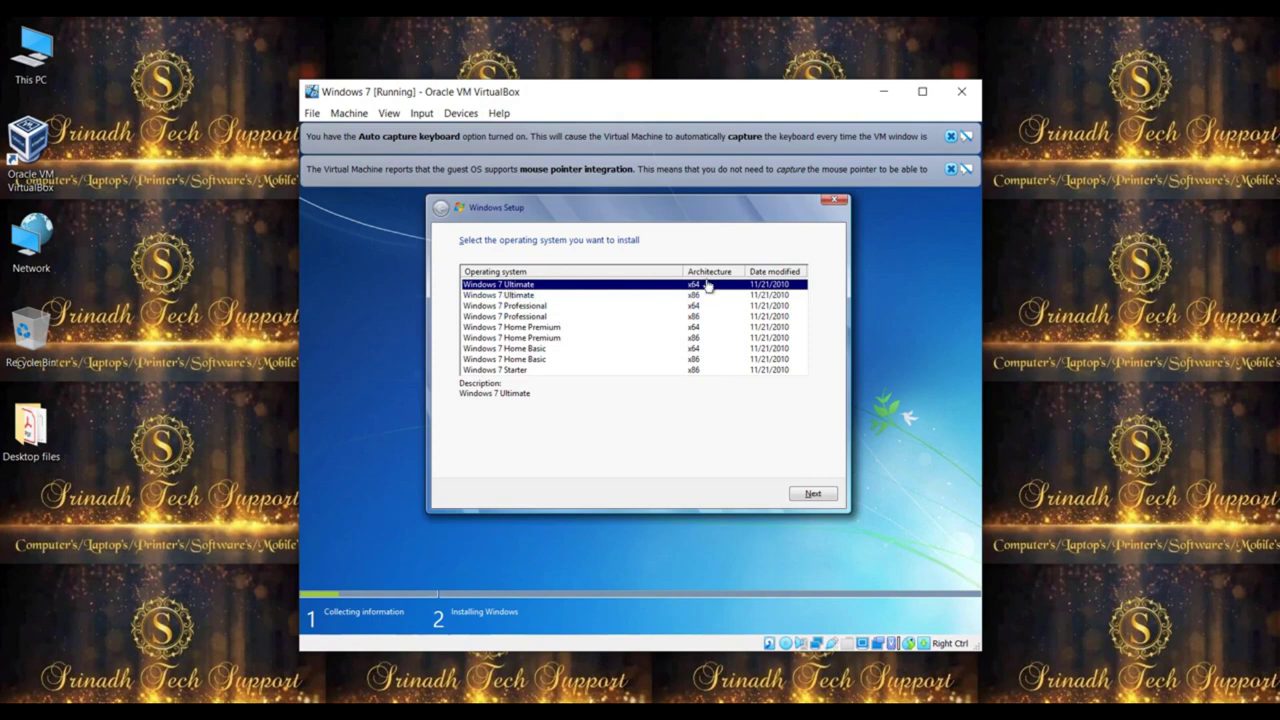
Step: Select Windows 7 Ultimate x64, accept its license terms, and choose the custom (advanced) installation
left_click(814, 494)
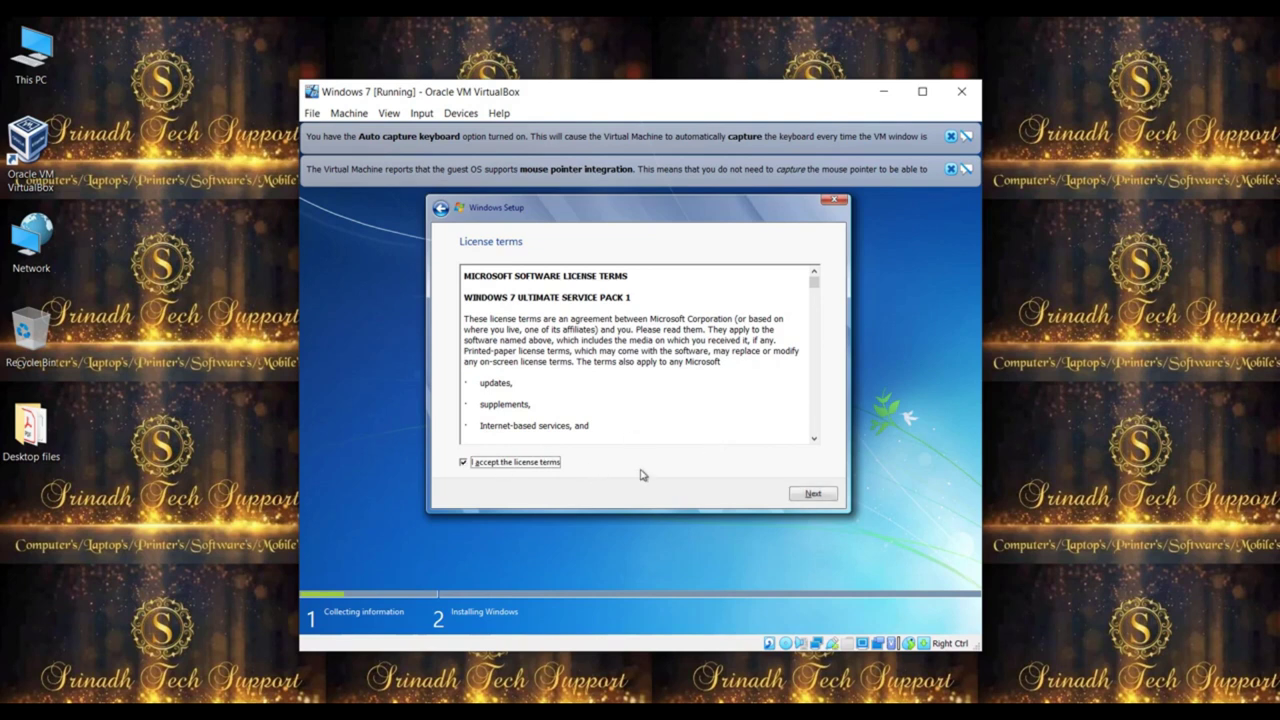
left_click(820, 495)
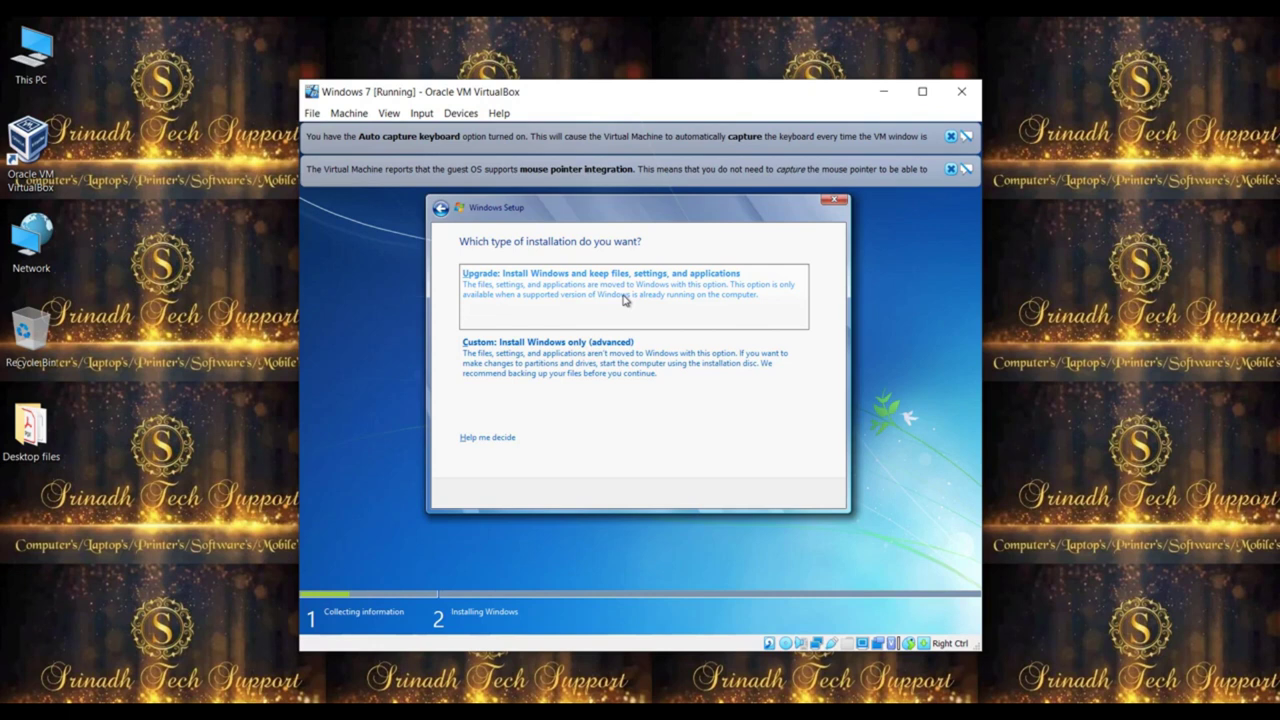
left_click(596, 370)
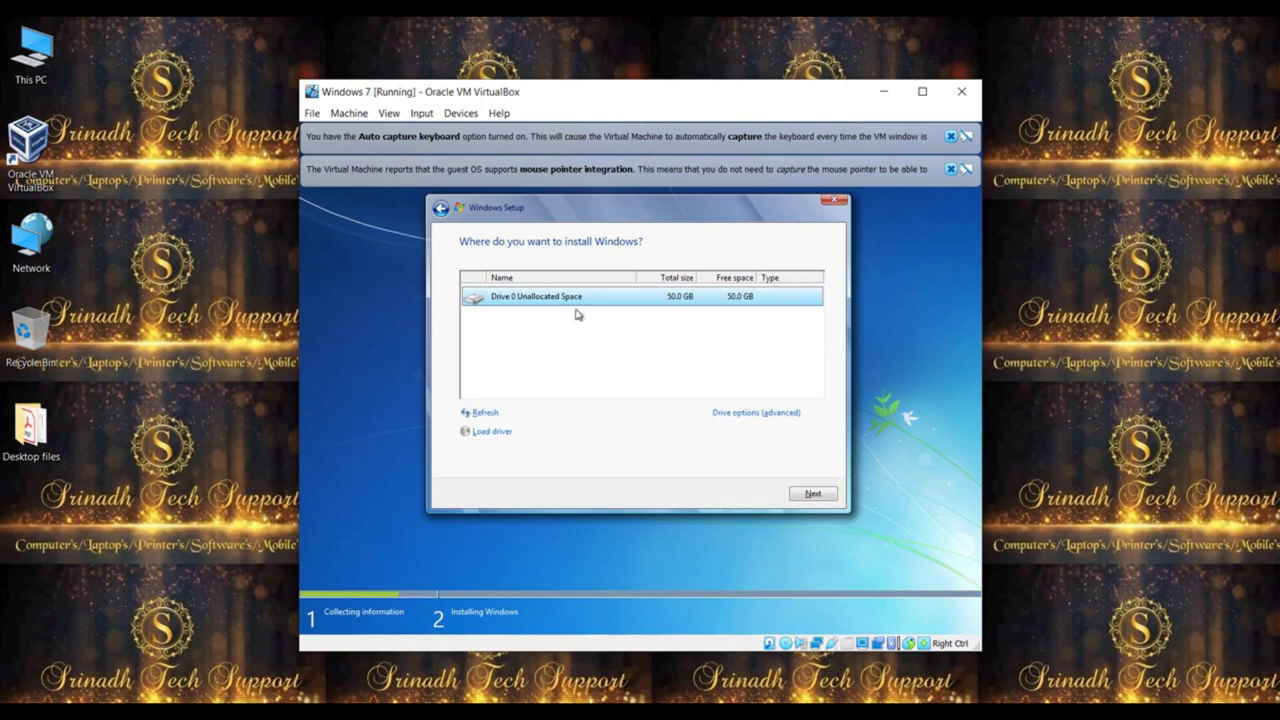
Step: Create a 51200 MB partition on the unallocated drive, install Windows on the primary partition, and restart
left_click(743, 415)
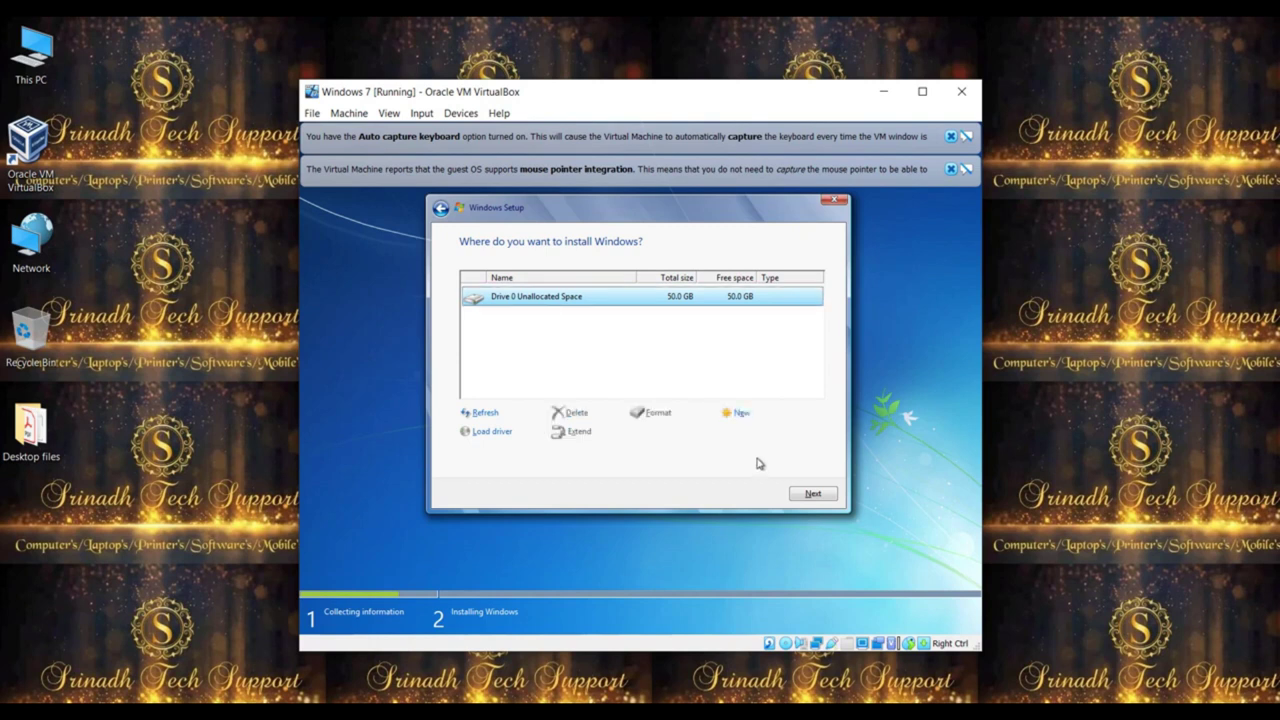
left_click(741, 414)
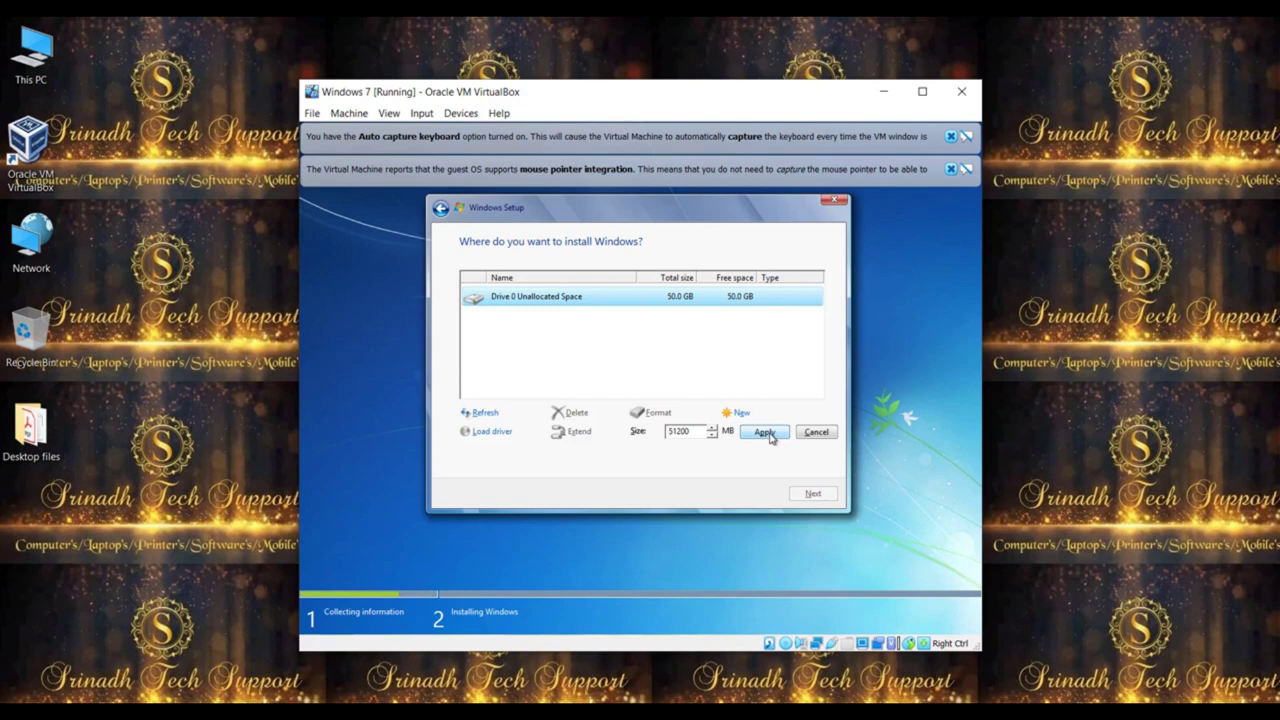
left_click(766, 433)
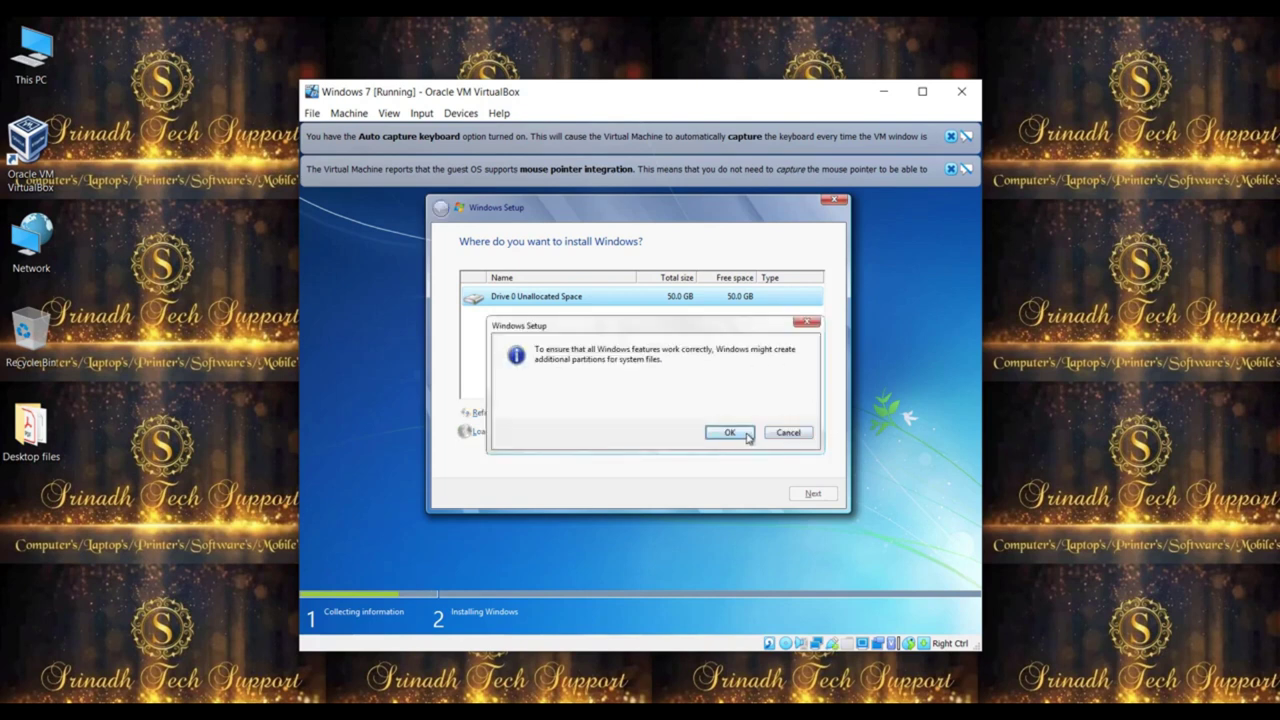
left_click(731, 434)
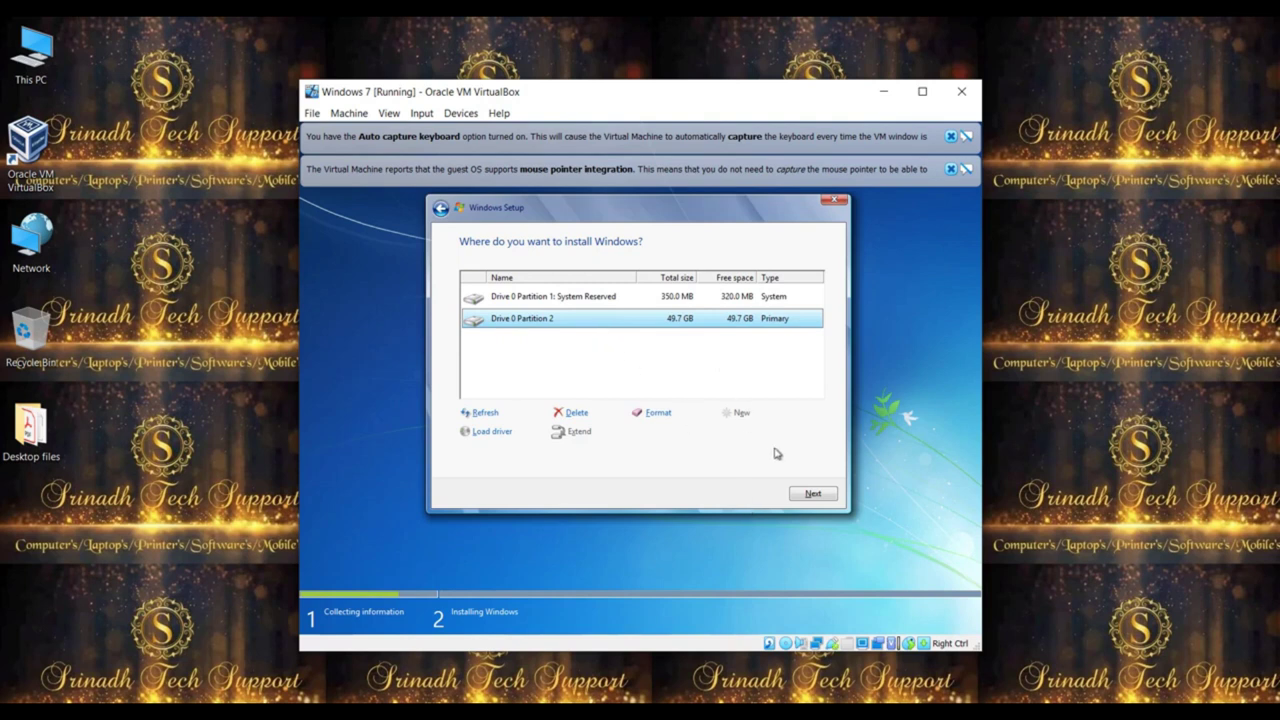
left_click(809, 494)
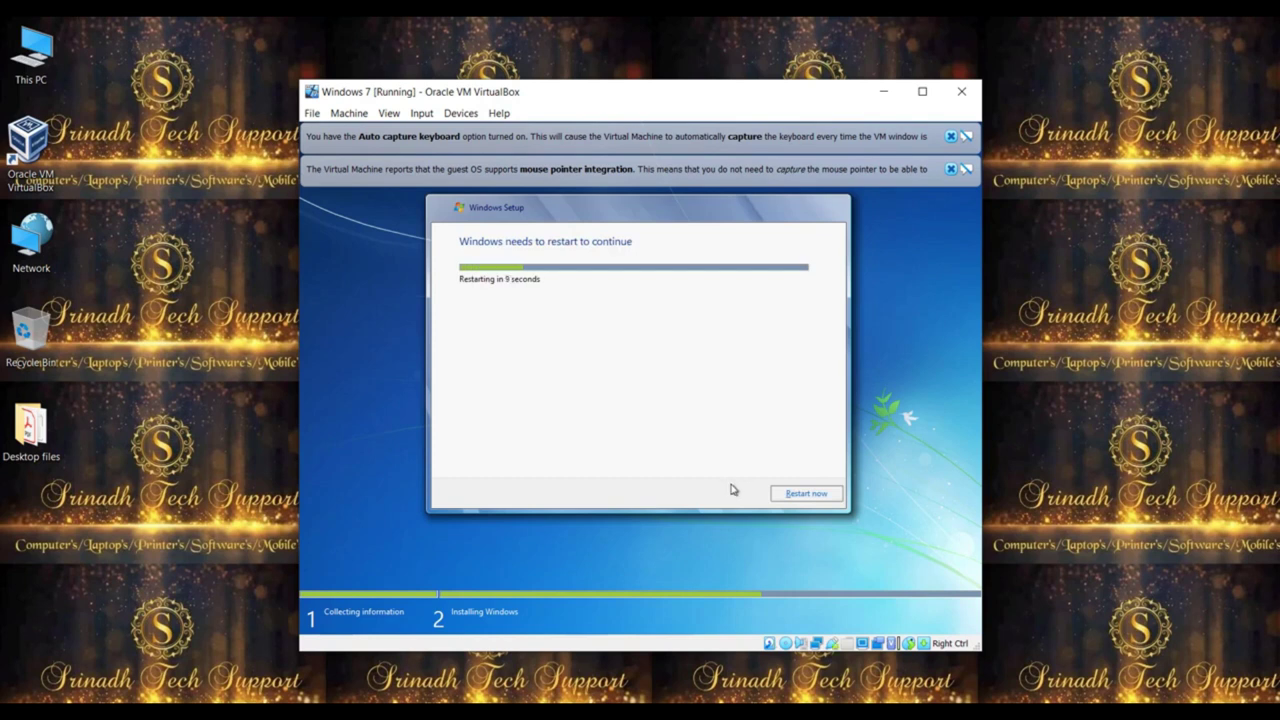
left_click(813, 495)
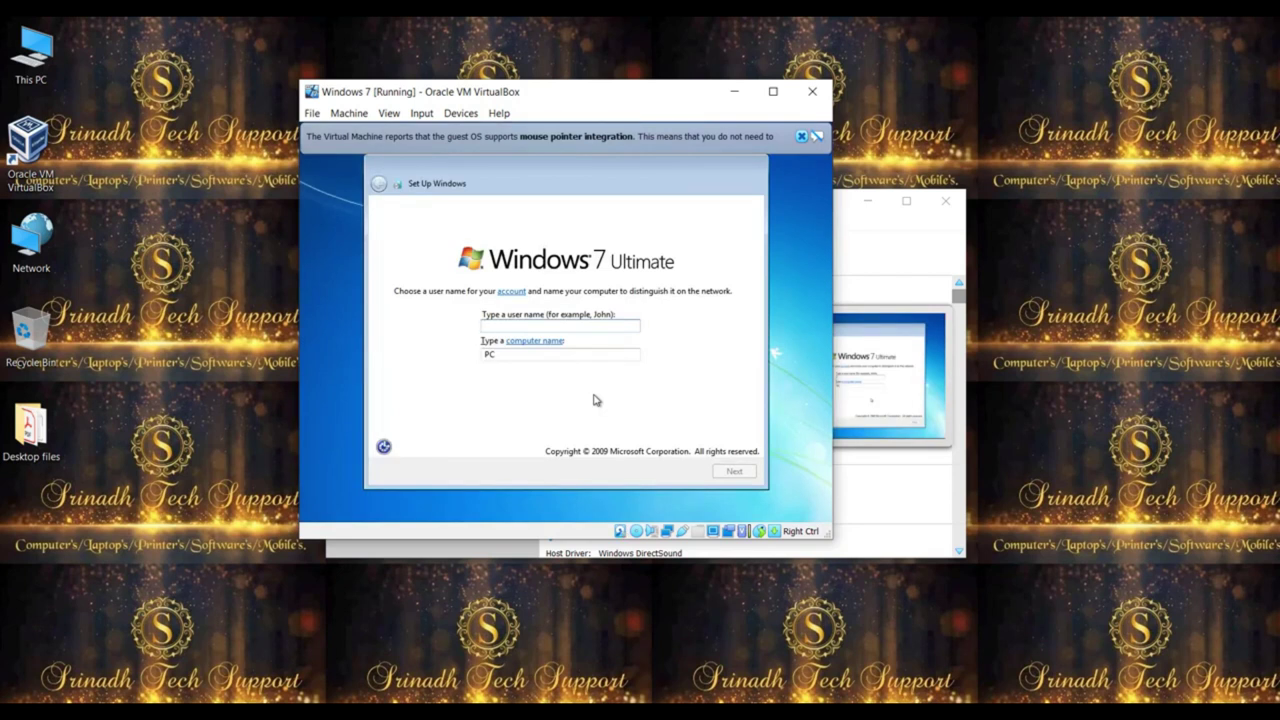
Step: Enter the user's name as the Windows user name and skip the product key
type("Srinadh")
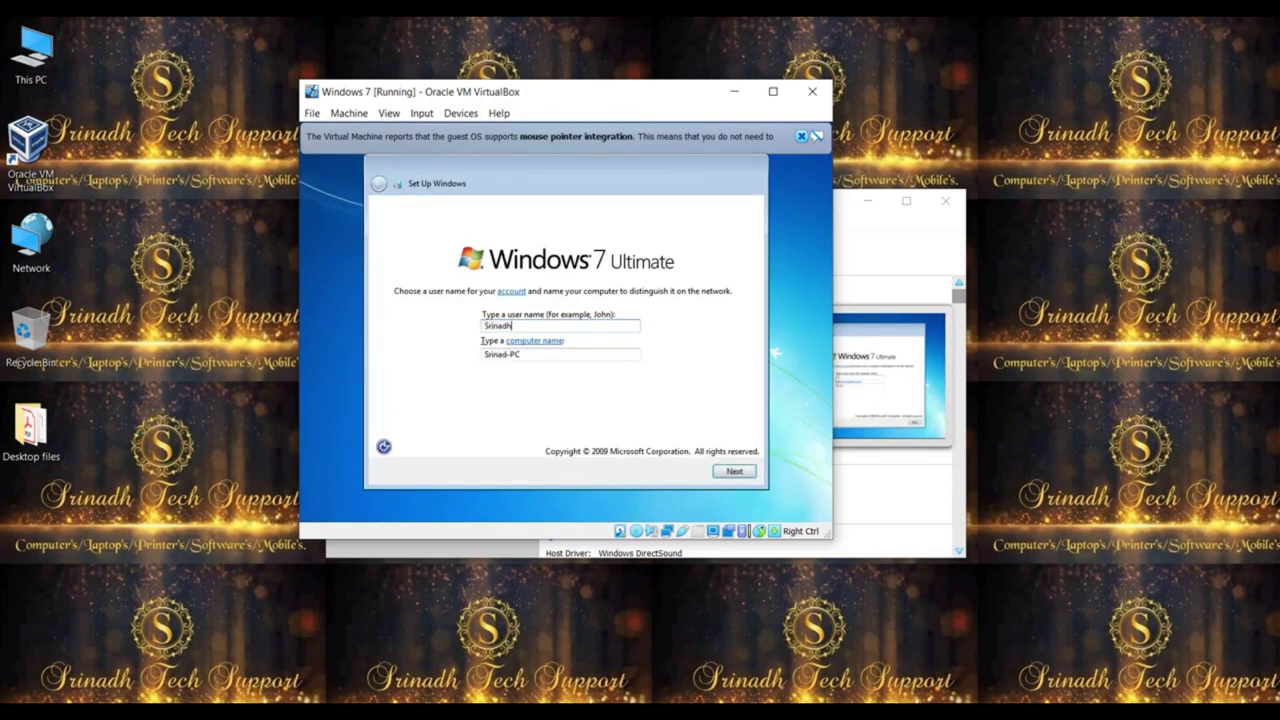
type(" Kotha")
key("Return")
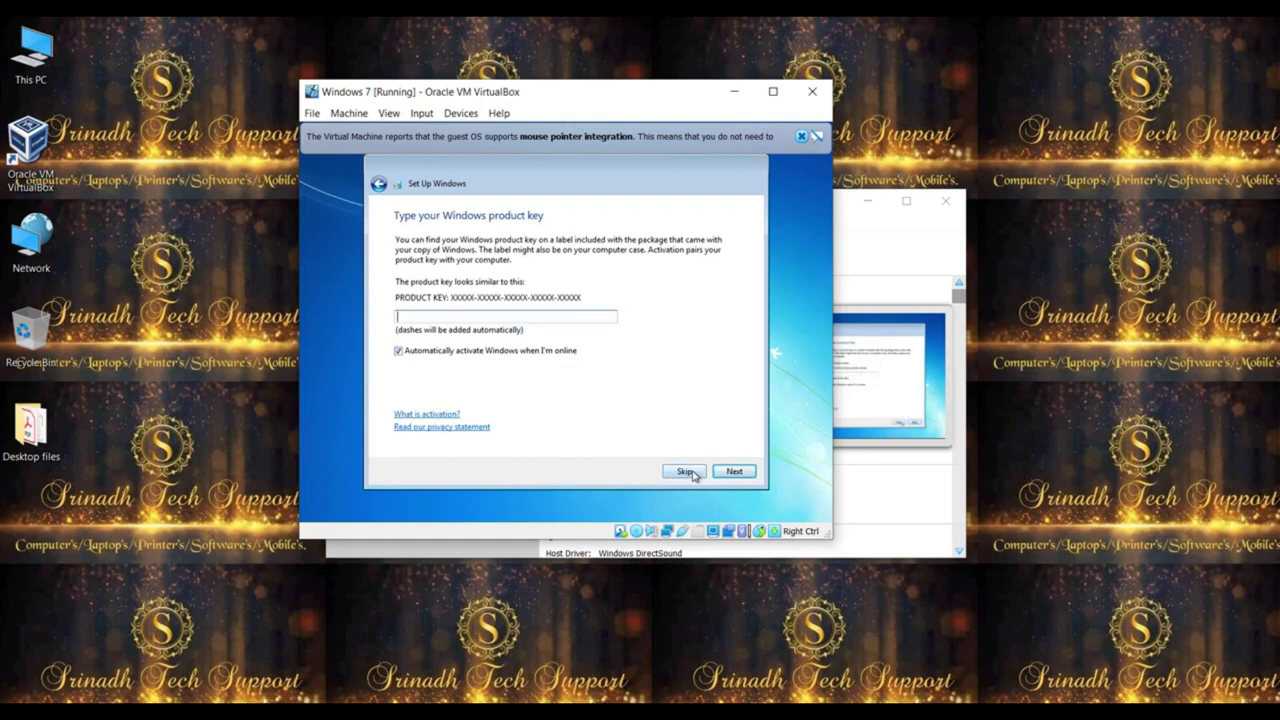
left_click(690, 473)
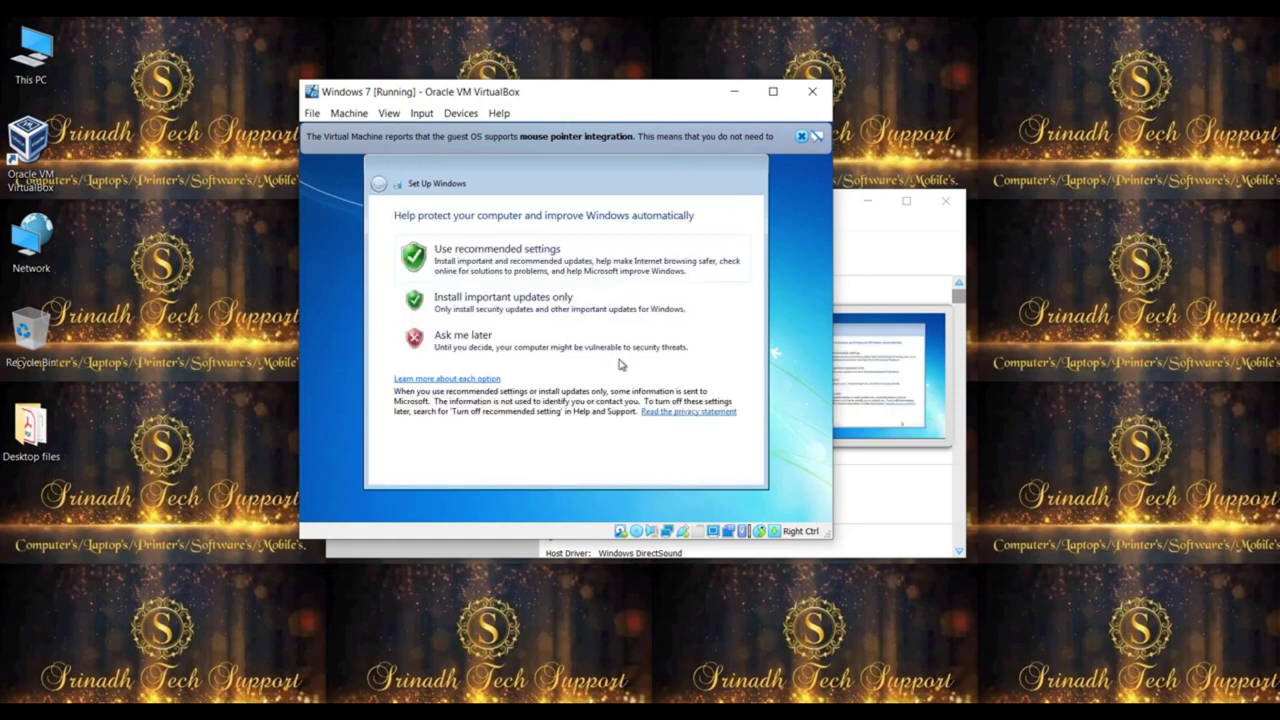
Step: Finish Windows setup with recommended settings, the (UTC+05:30) Chennai, Kolkata, Mumbai, New Delhi time zone and the Work network location
left_click(563, 275)
left_click(533, 259)
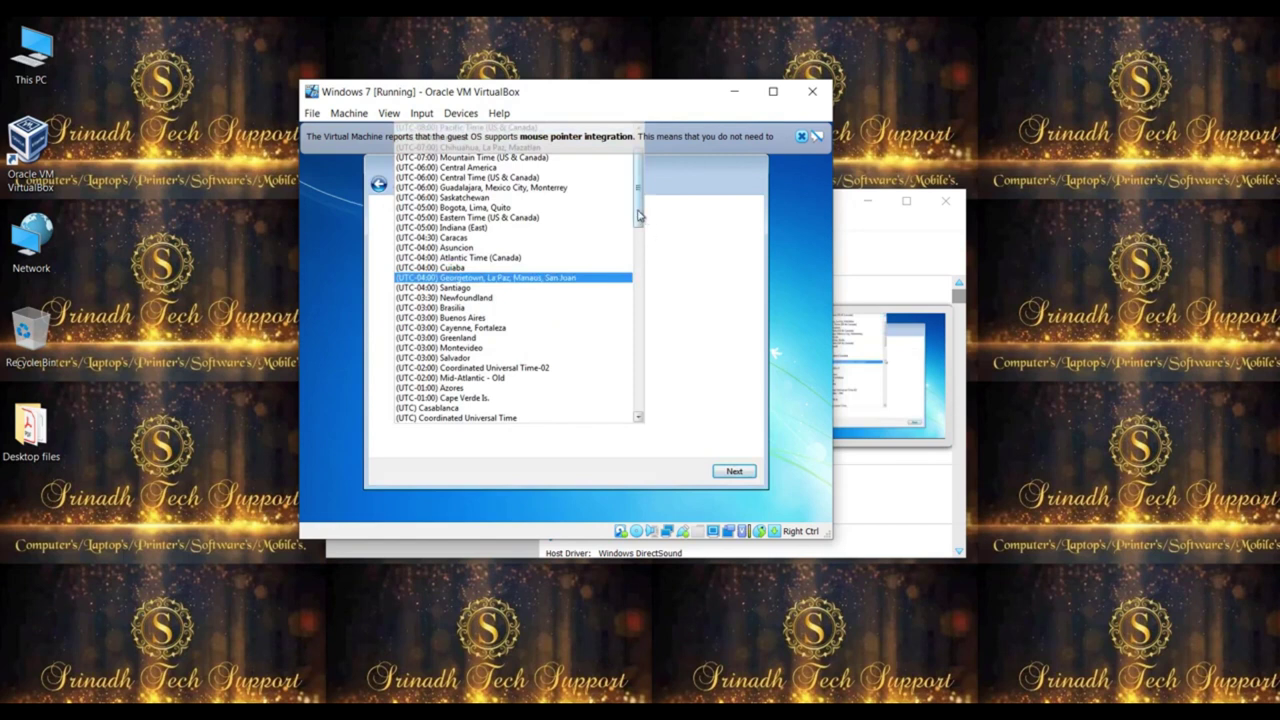
left_click_drag(637, 221, 642, 340)
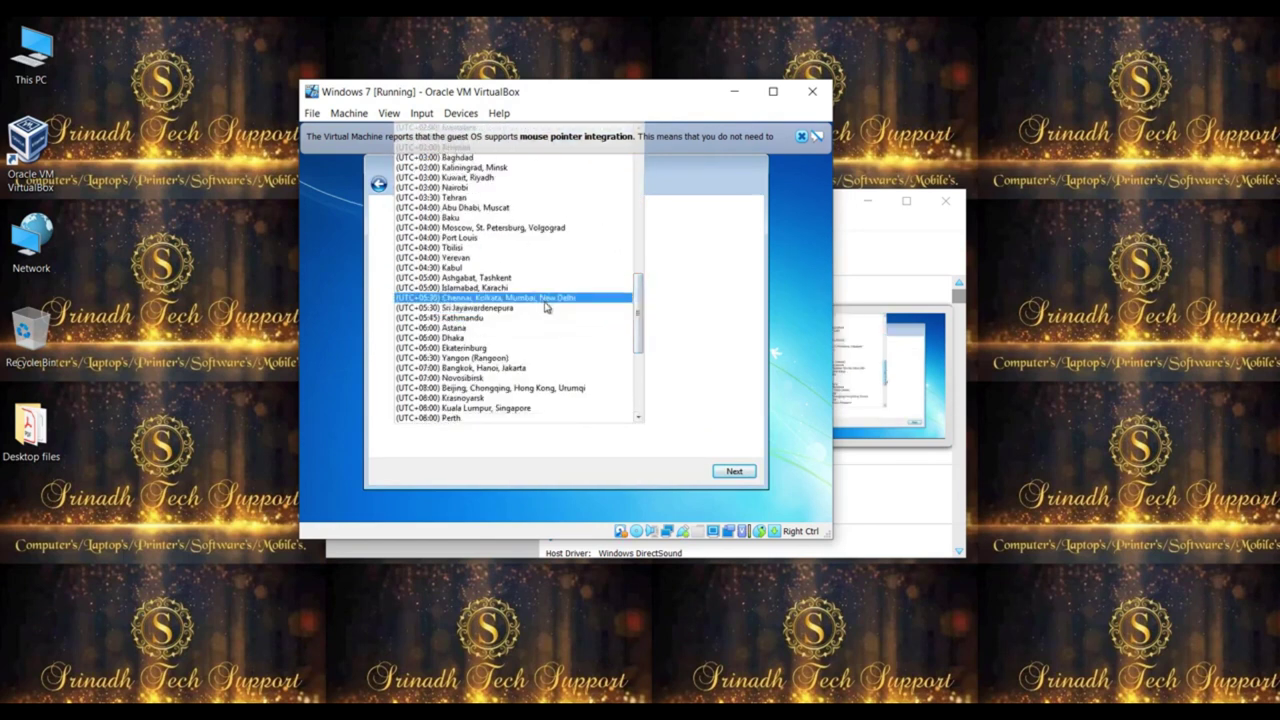
key("Return")
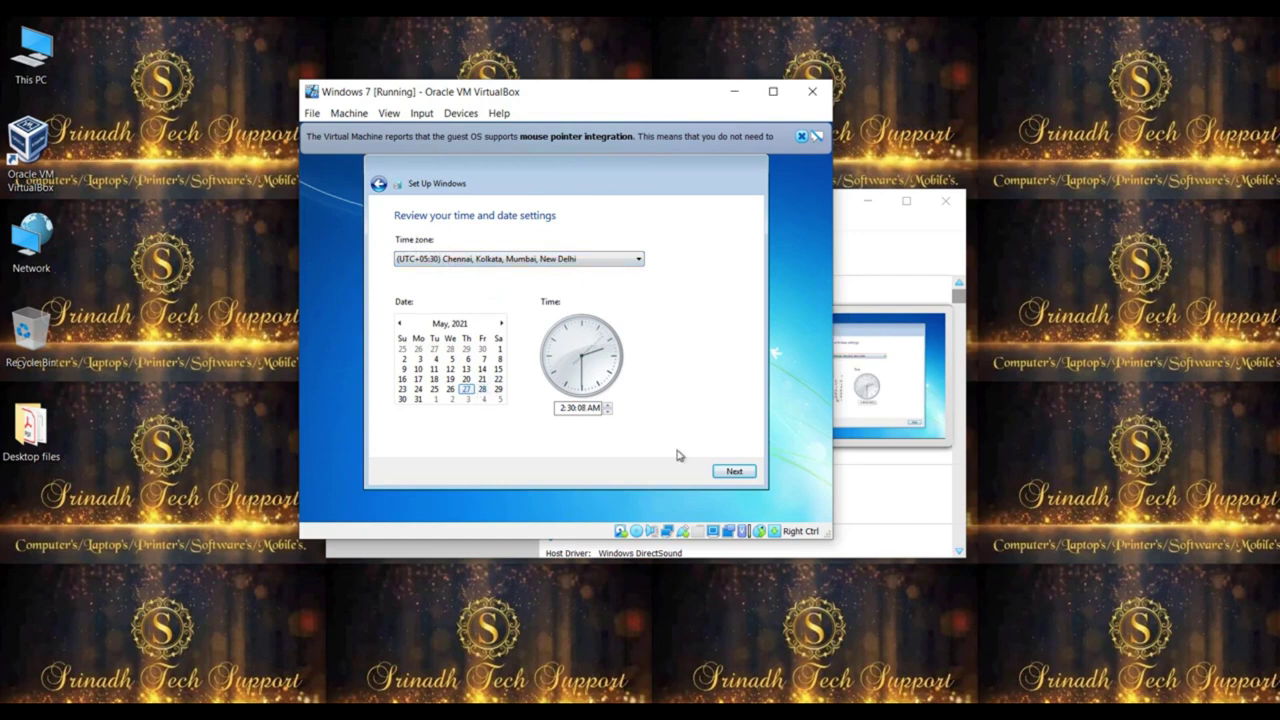
left_click(732, 472)
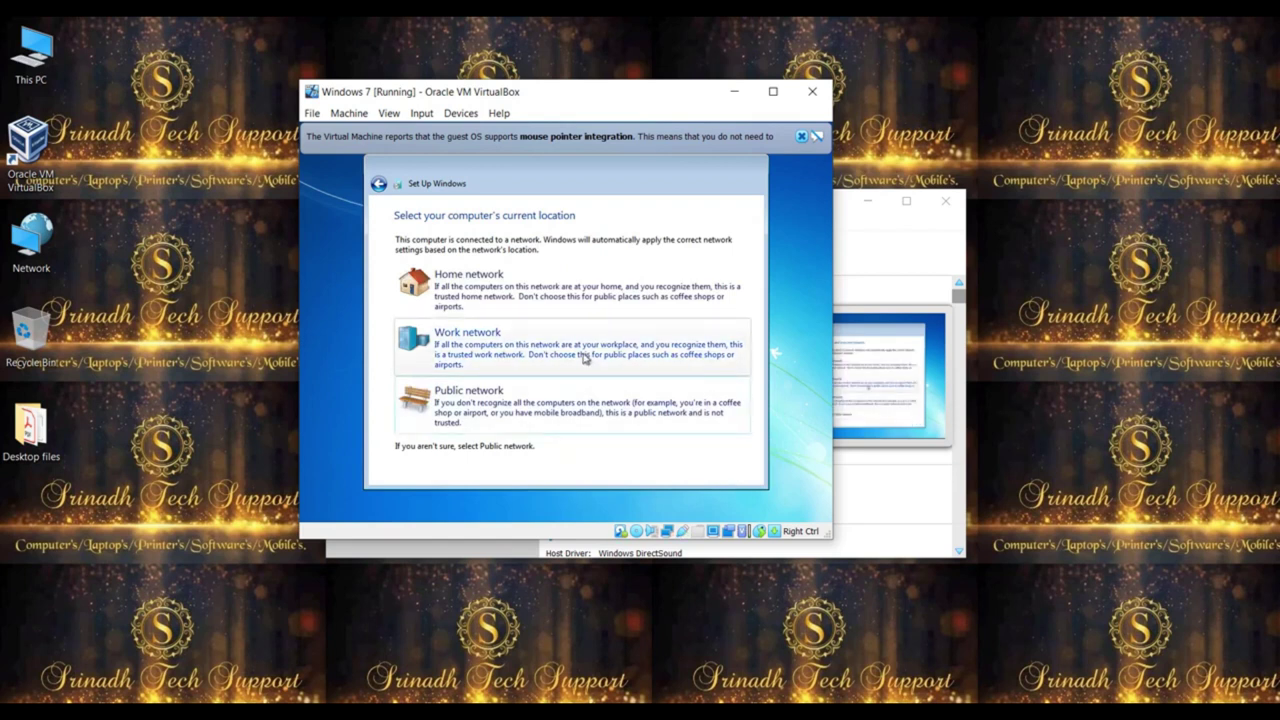
left_click(585, 358)
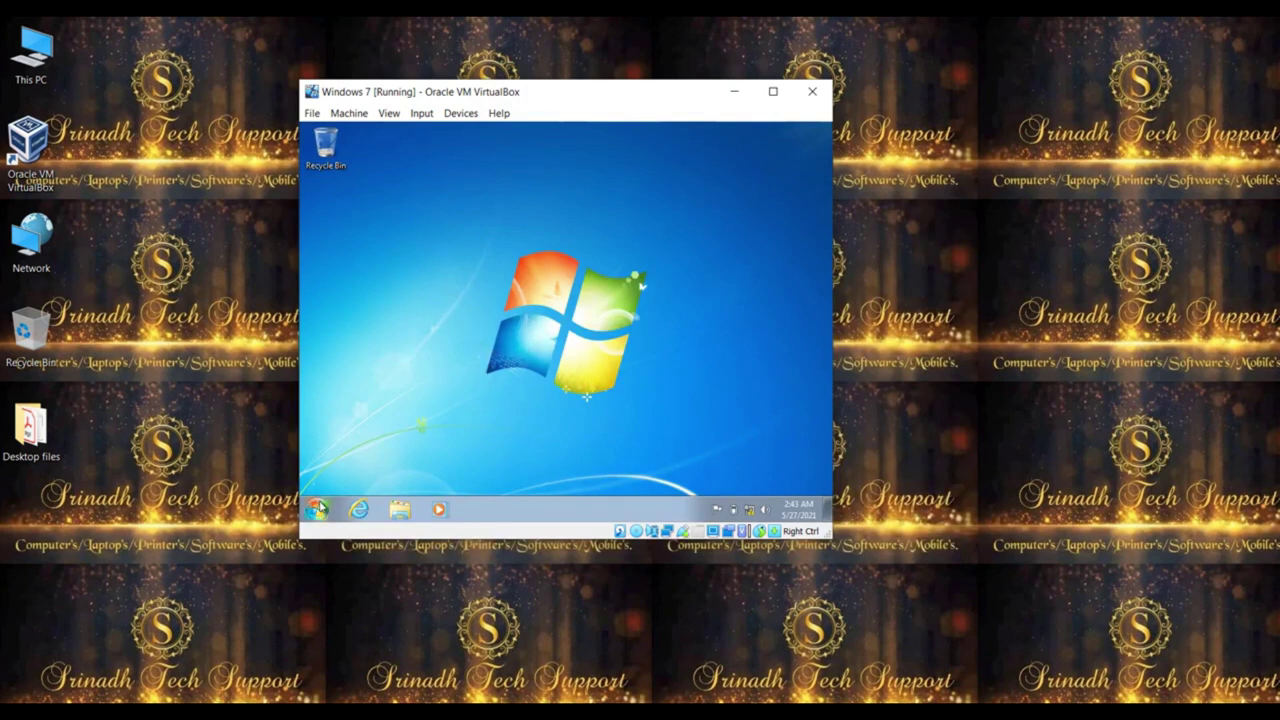
Step: Check the guest Windows 7 system properties and its available drives, closing each window
left_click(317, 510)
right_click(514, 351)
left_click(556, 460)
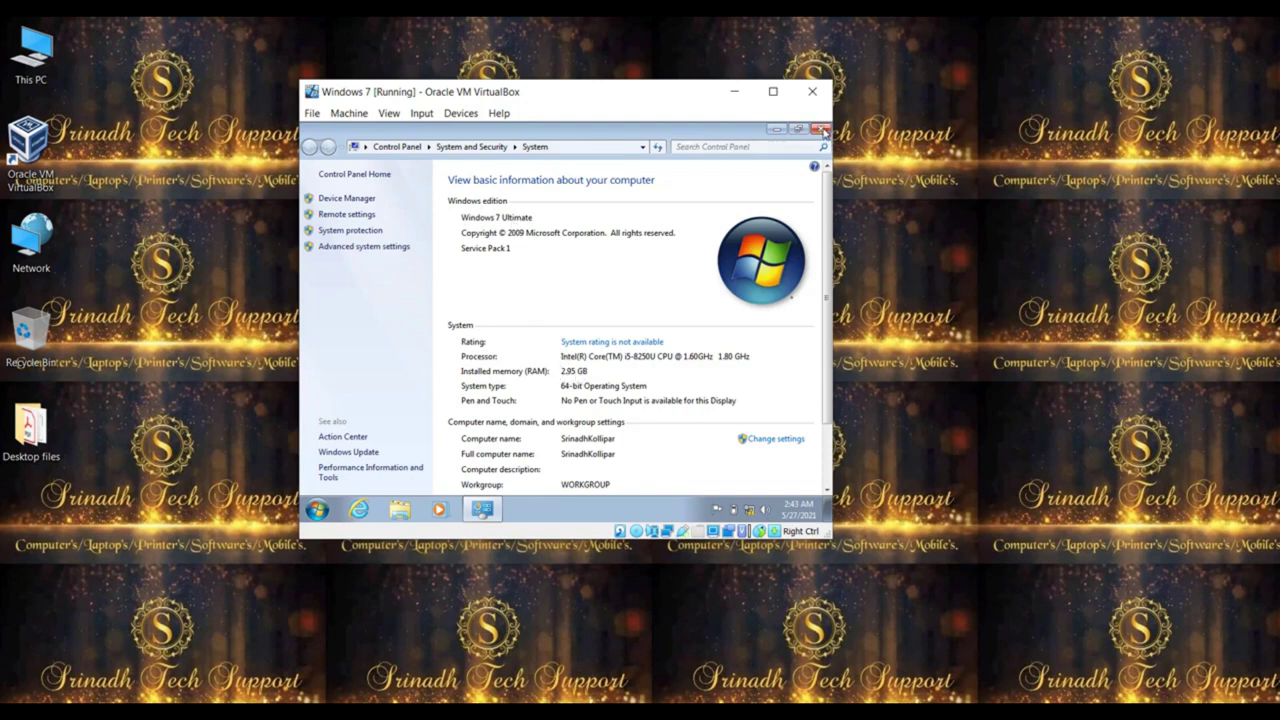
left_click(820, 129)
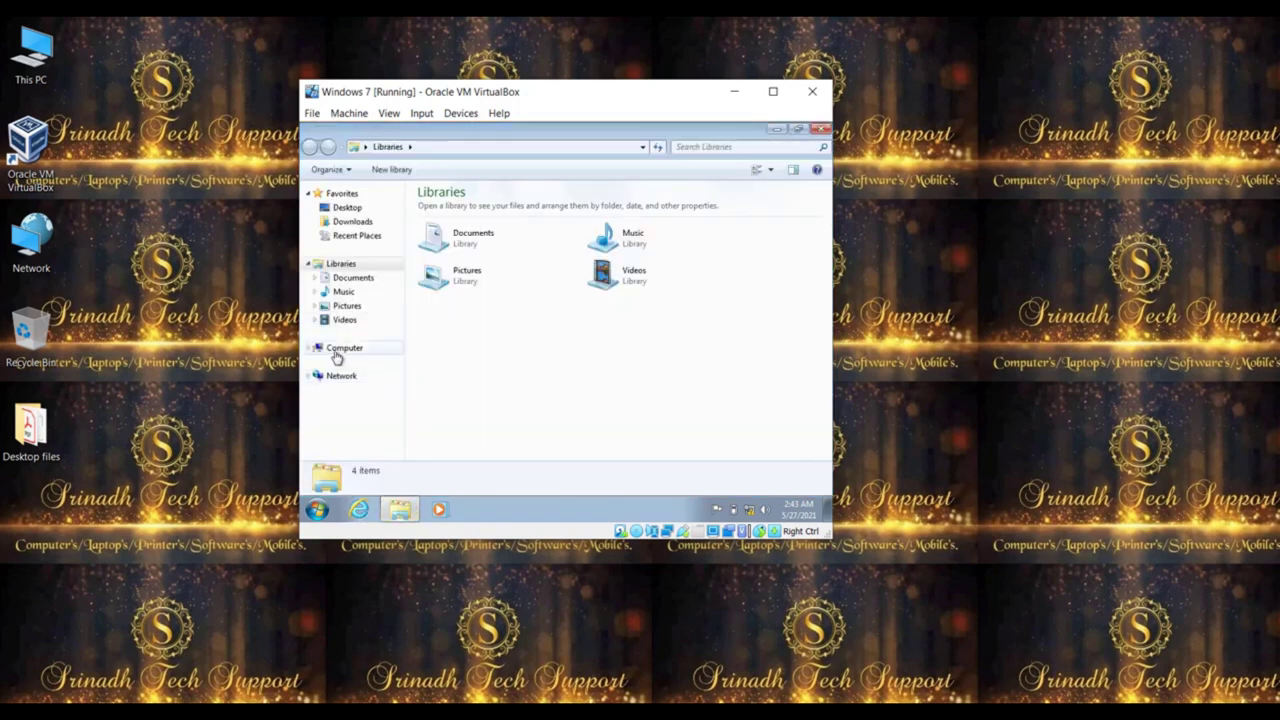
left_click(337, 348)
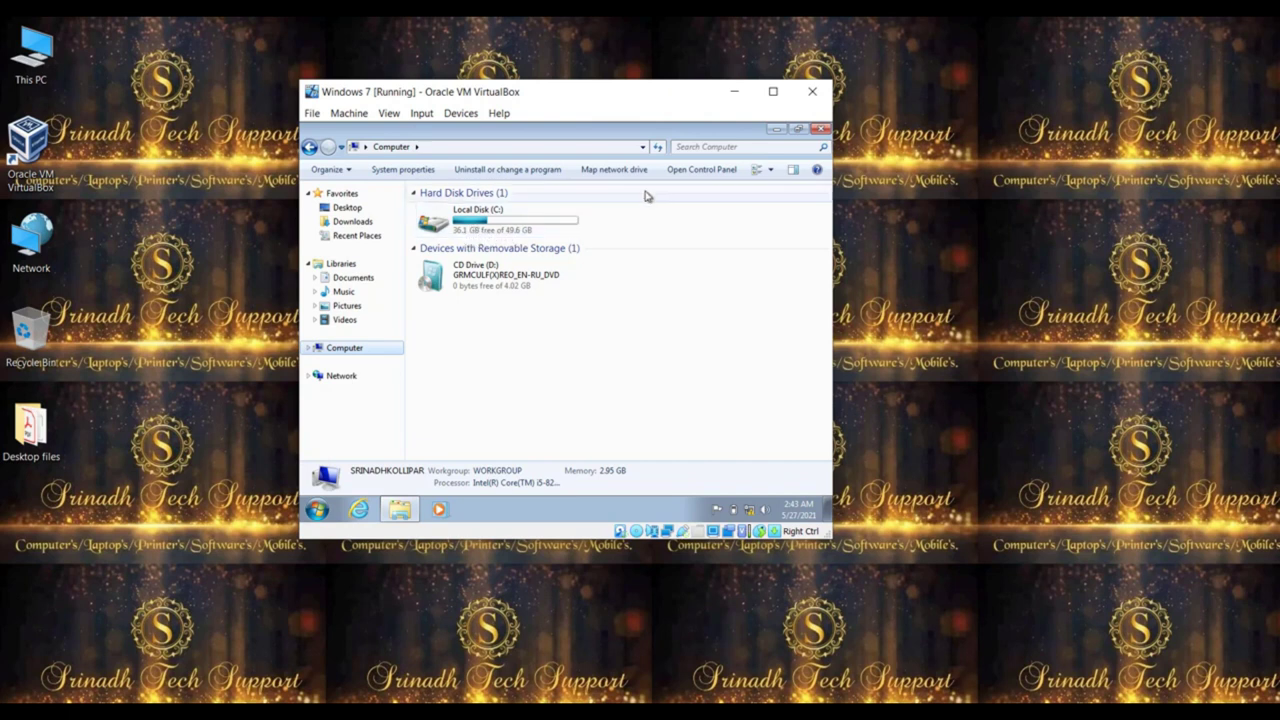
left_click(820, 130)
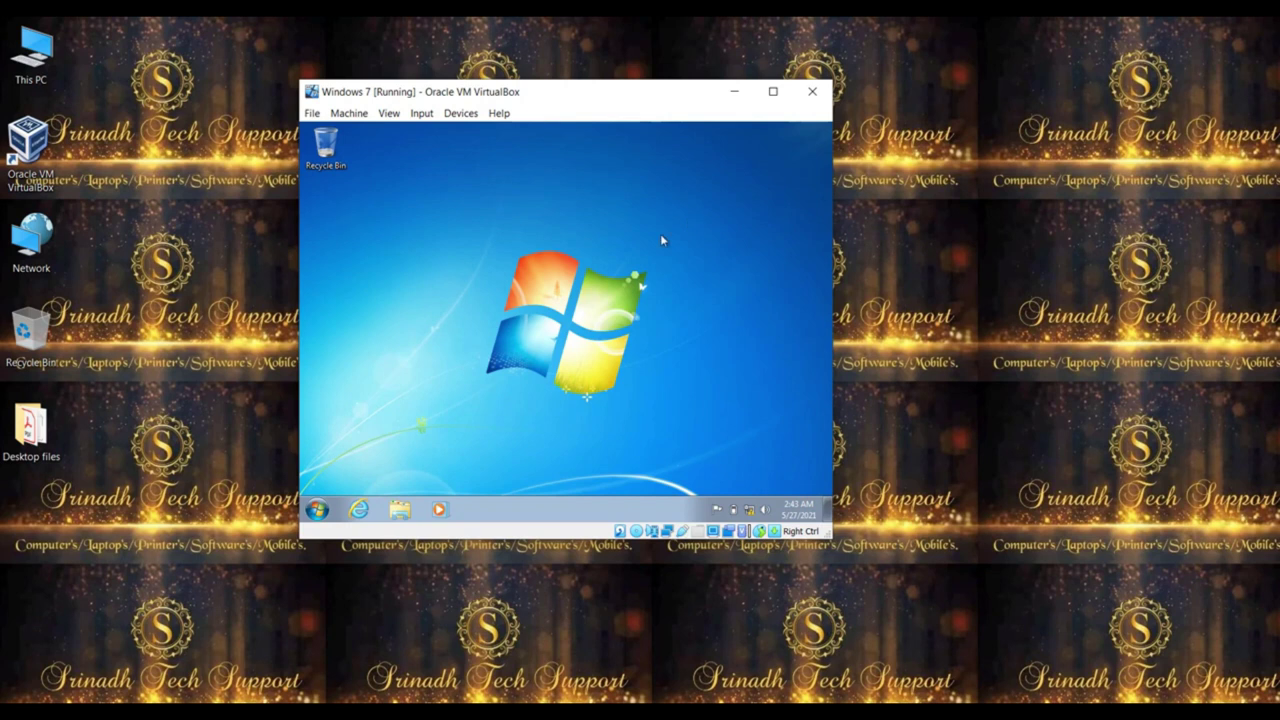